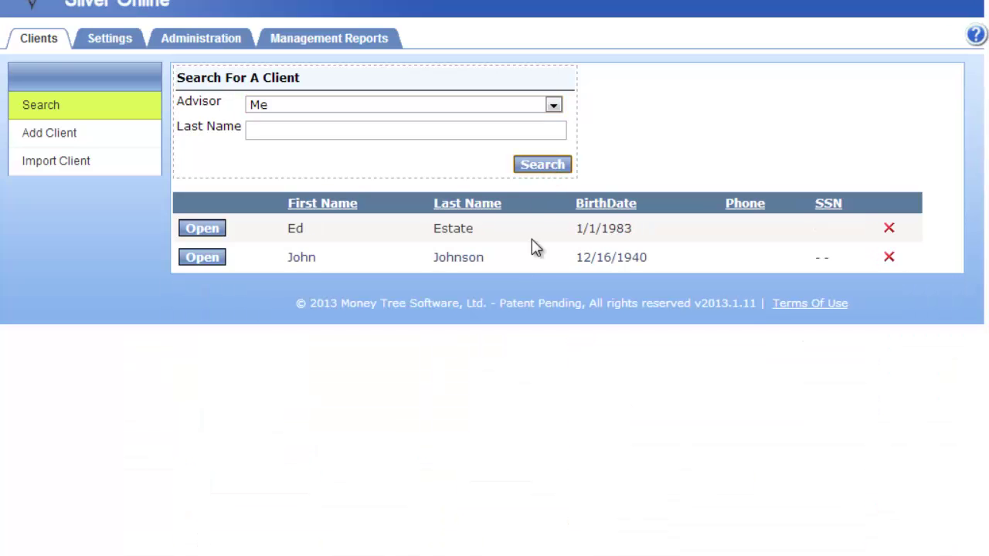
Set the Advisor filter to All Advisors and run the client search
click(320, 105)
click(326, 126)
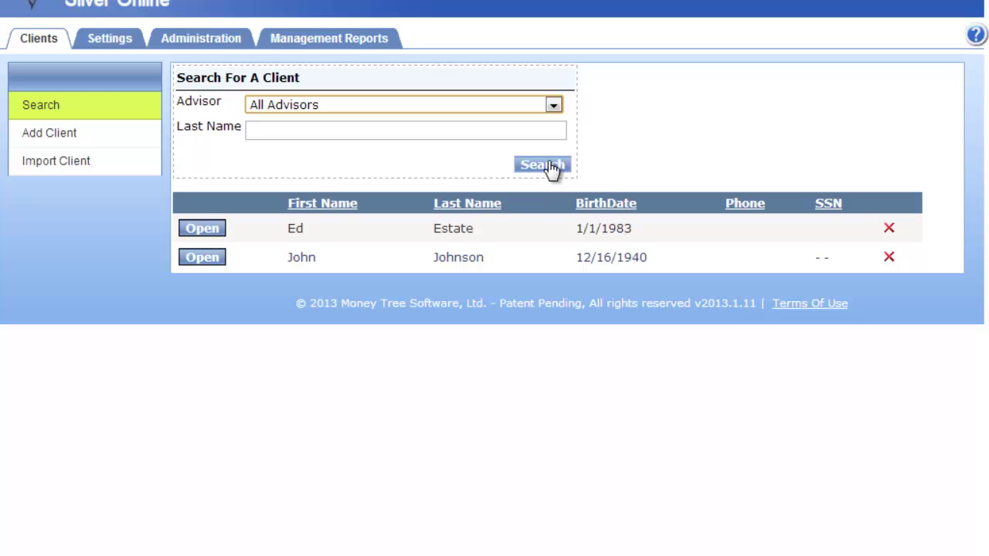
click(548, 164)
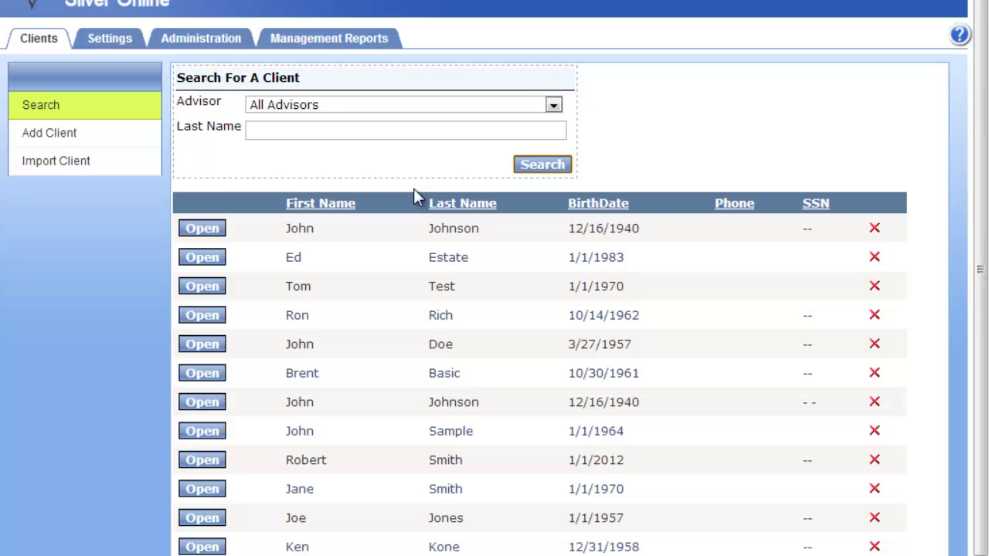
Start a new client record and look over the Add Client form's fields
click(62, 144)
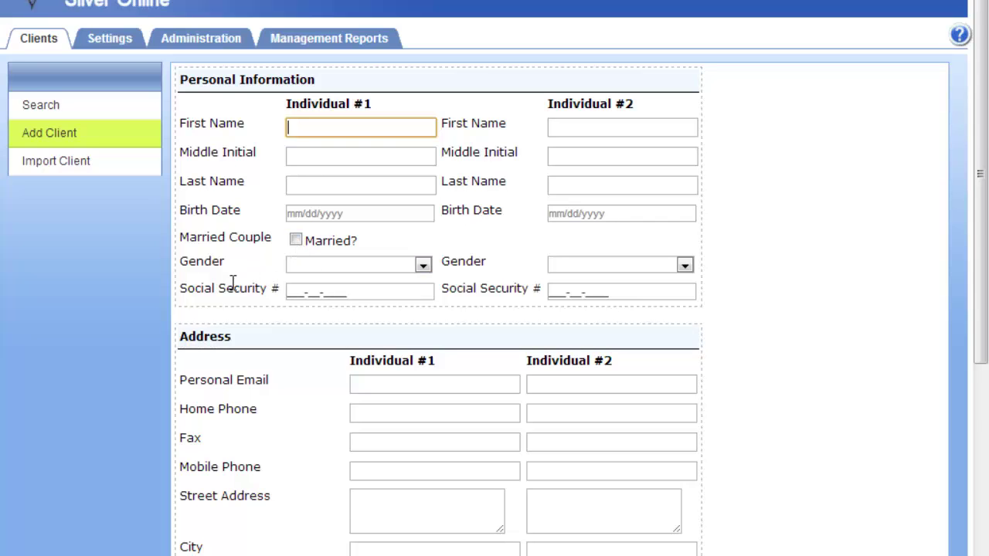
scroll(287, 516, down, 2)
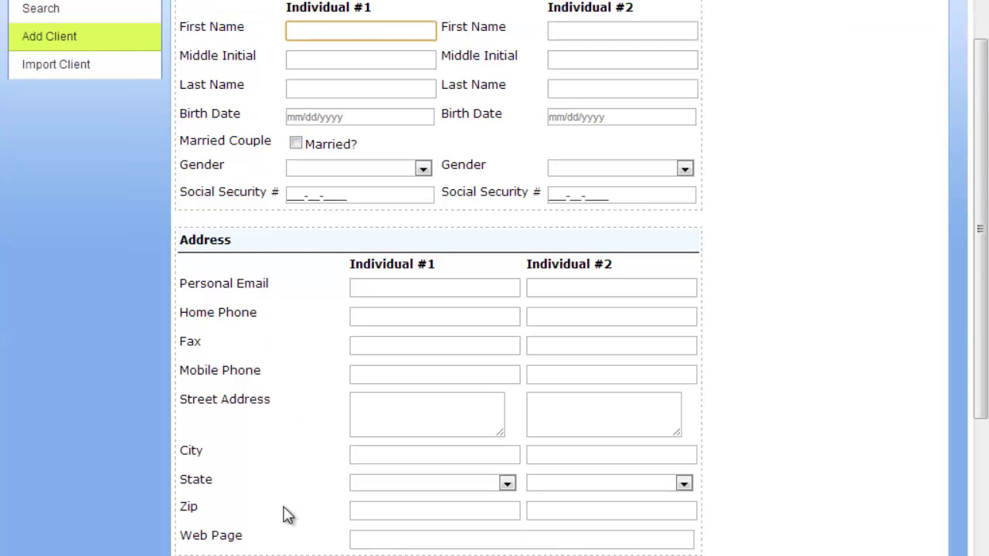
scroll(288, 515, down, 2)
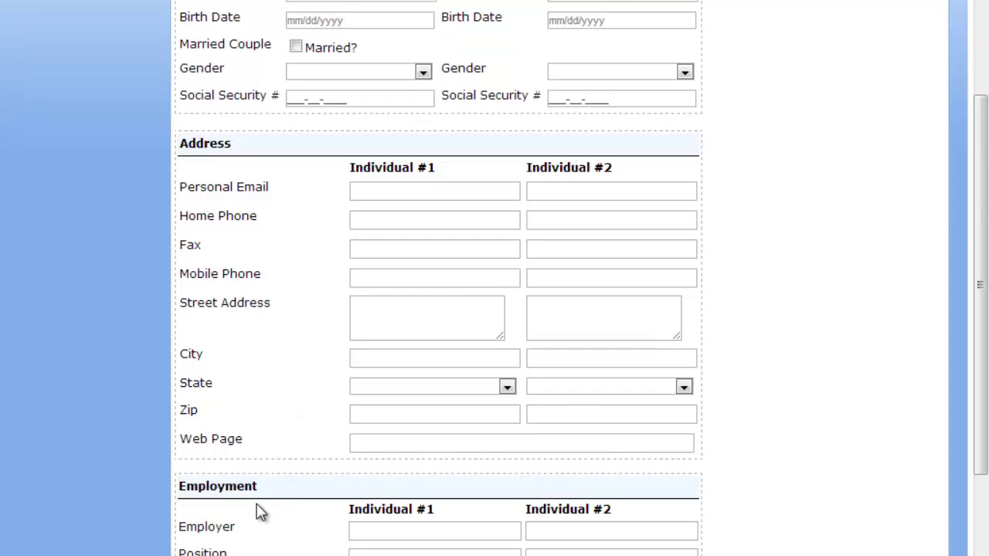
scroll(257, 515, down, 5)
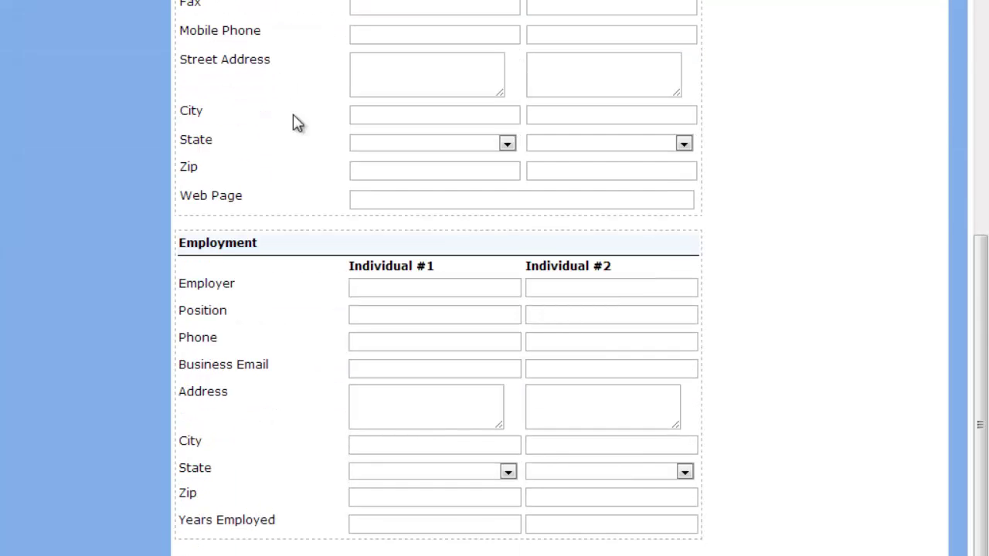
scroll(296, 121, up, 2)
scroll(326, 81, up, 6)
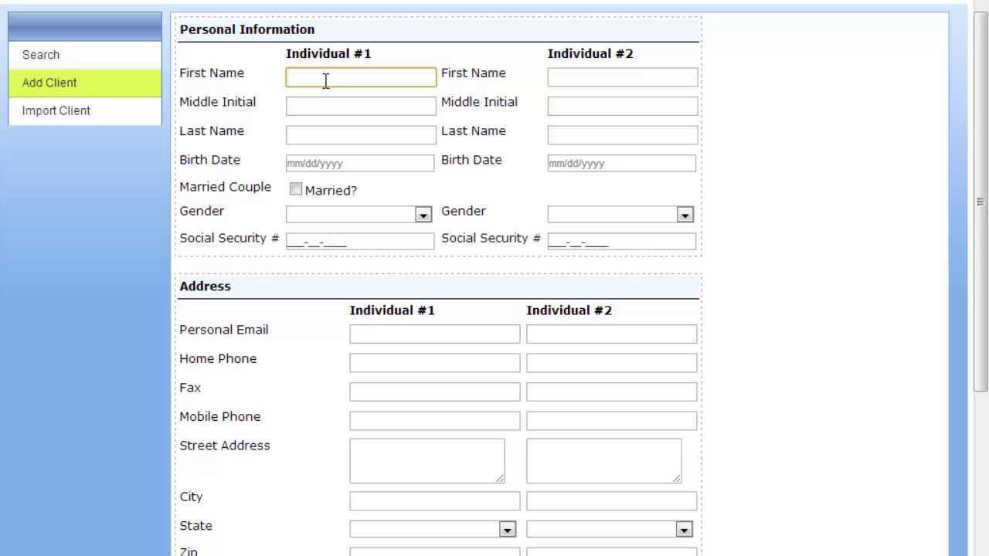
key(Tab)
key(Tab)
key(Tab)
text(12/12/19)
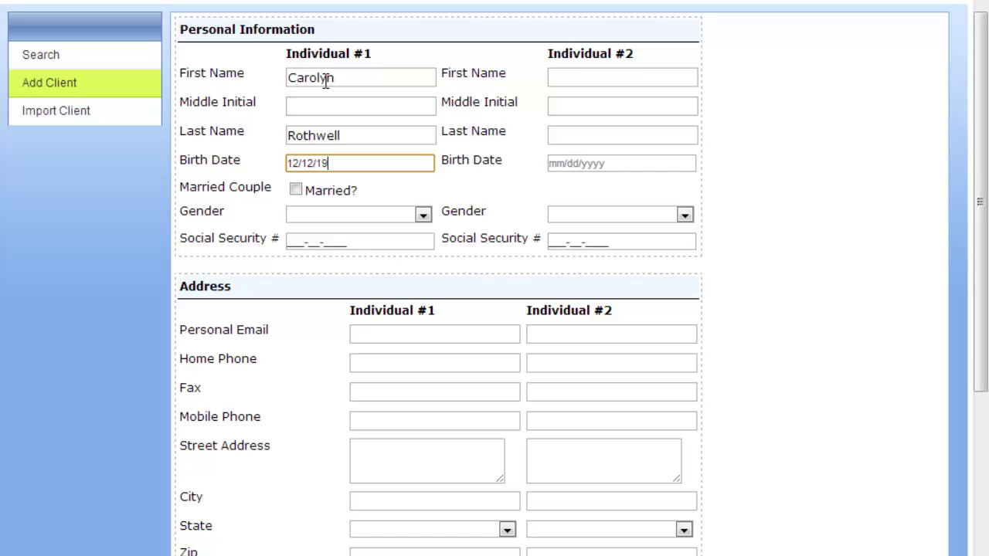
text(60)
key(Tab)
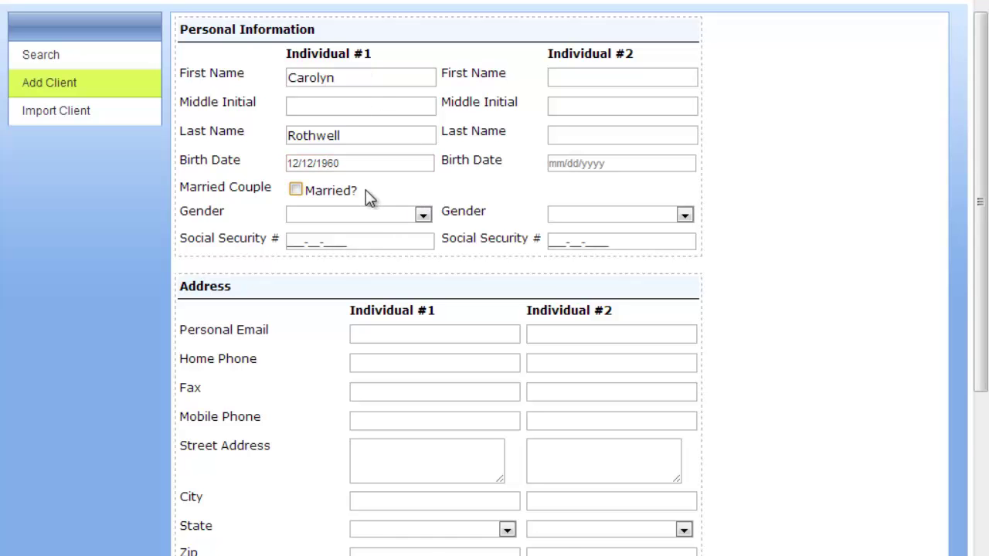
scroll(366, 194, down, 3)
scroll(364, 541, down, 1)
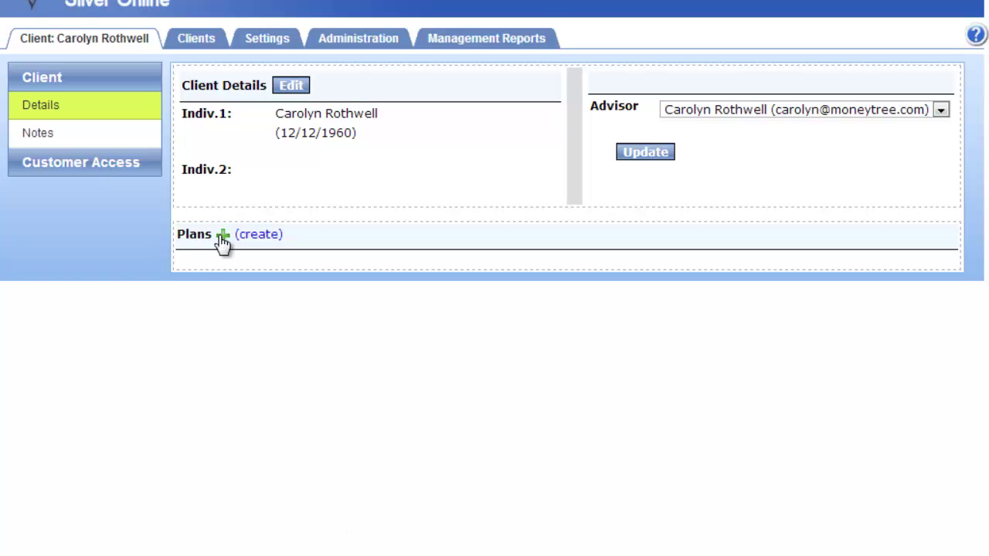
Add a new plan titled 'Retirement Plan' to this client and save it
click(222, 235)
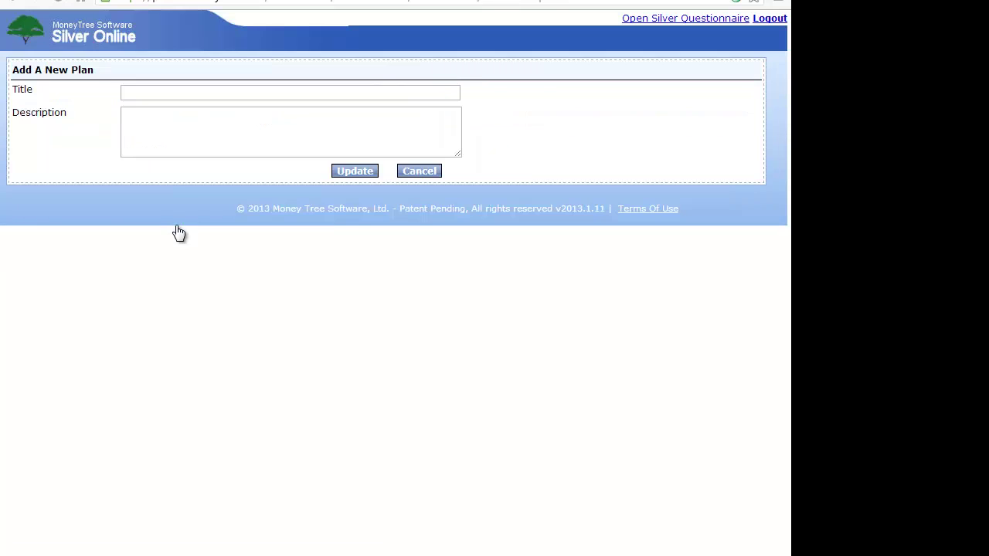
click(185, 92)
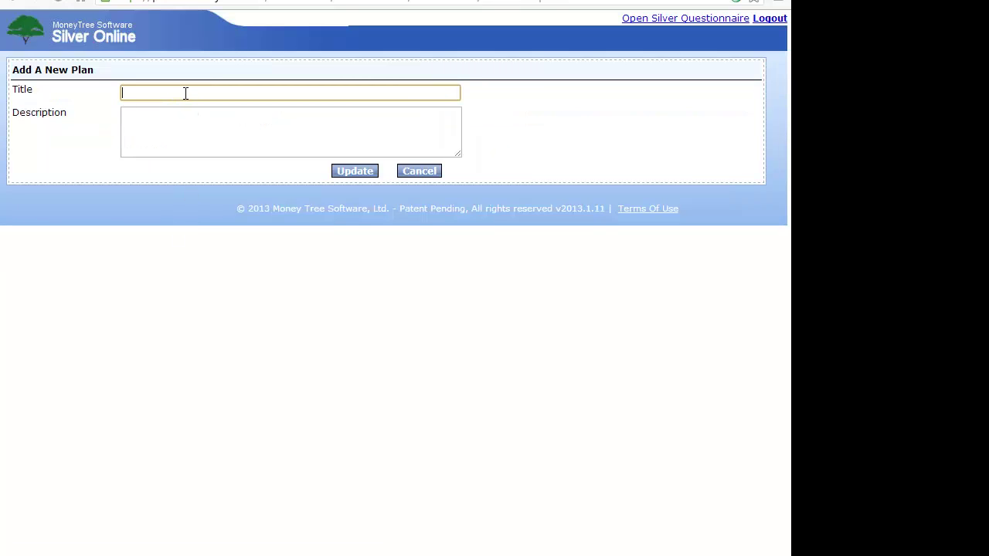
text(Retirement Plan)
click(354, 172)
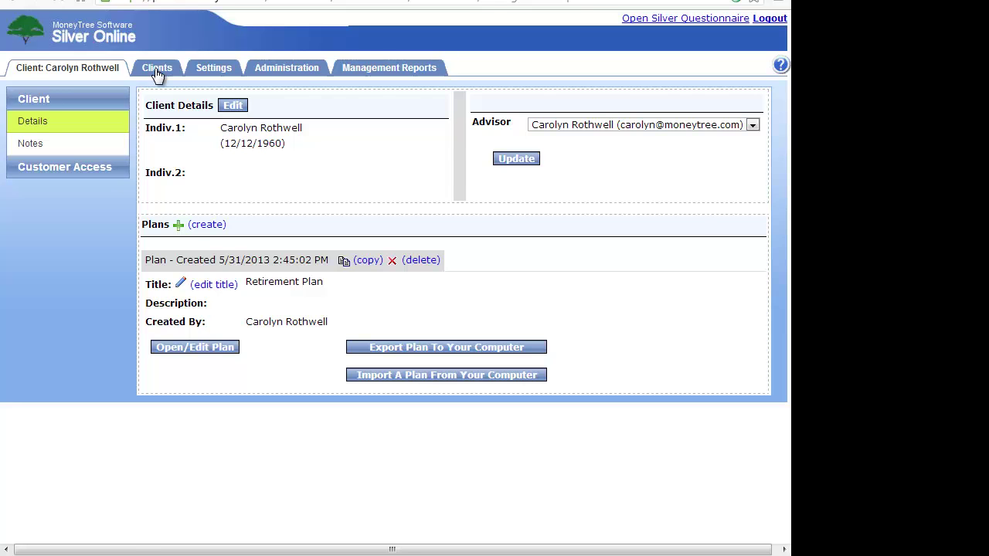
Go back to the client list and open the sample client owning the Workshop File plan
click(156, 70)
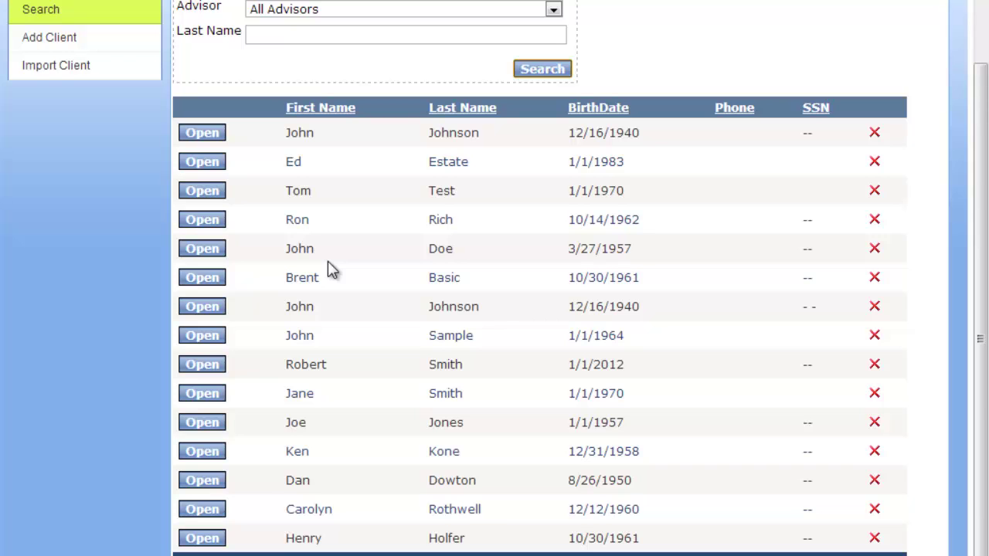
click(195, 338)
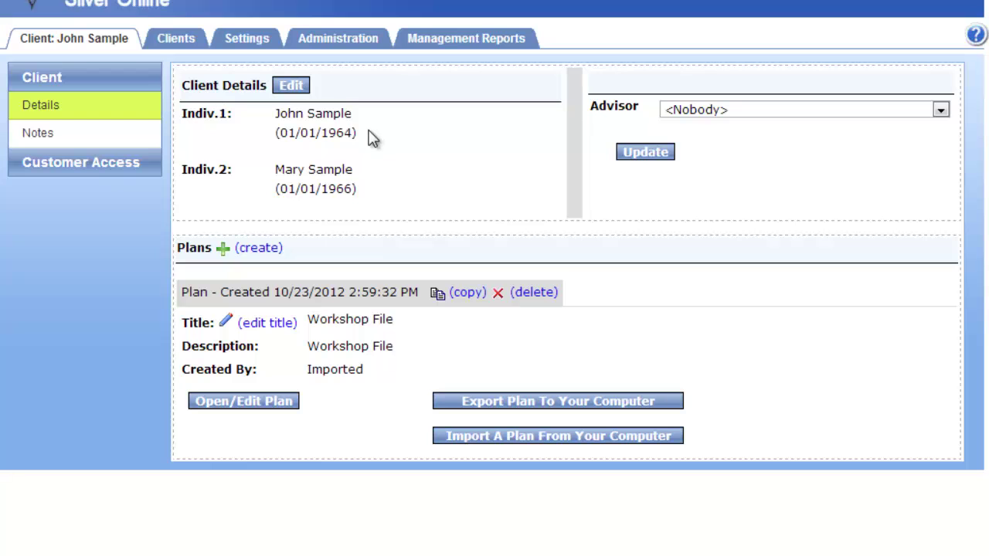
click(730, 110)
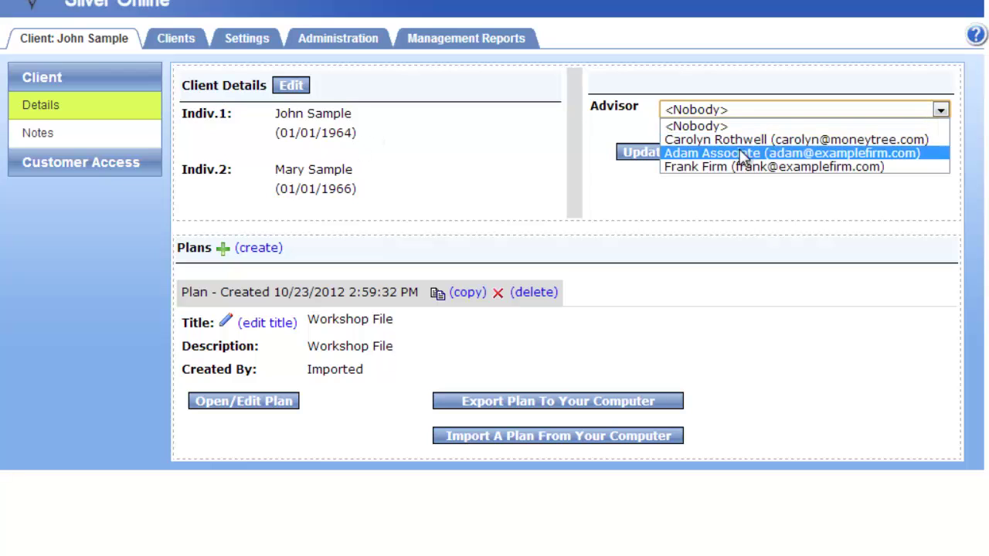
click(435, 163)
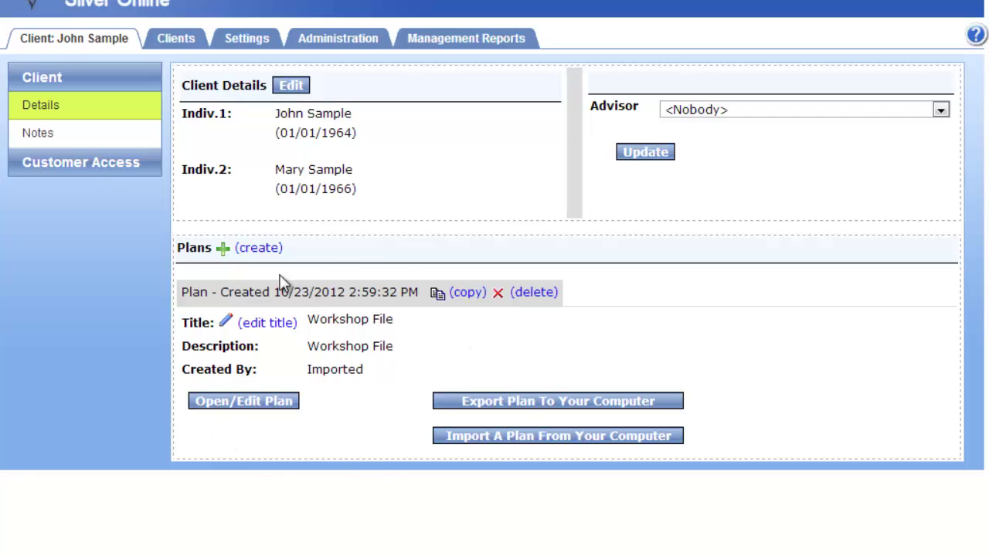
Open the Workshop File plan, enter 90 for Individual #1's alternate life expectancy, and return to Names/Ages
click(227, 410)
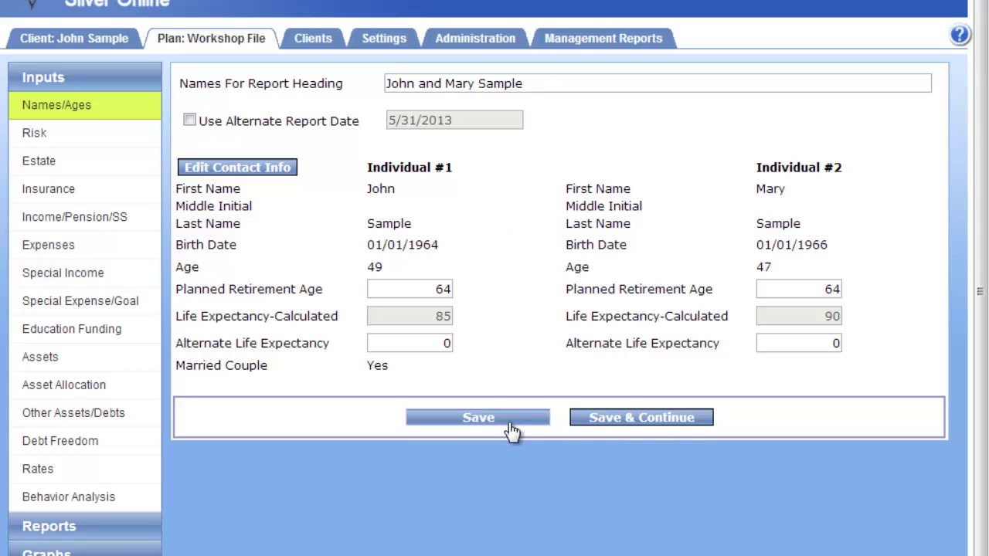
click(436, 337)
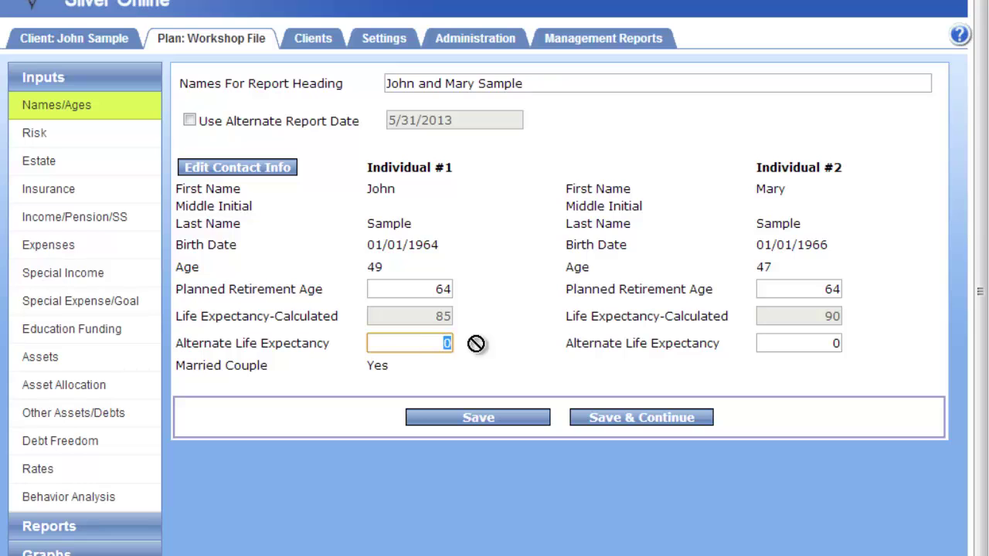
text(90)
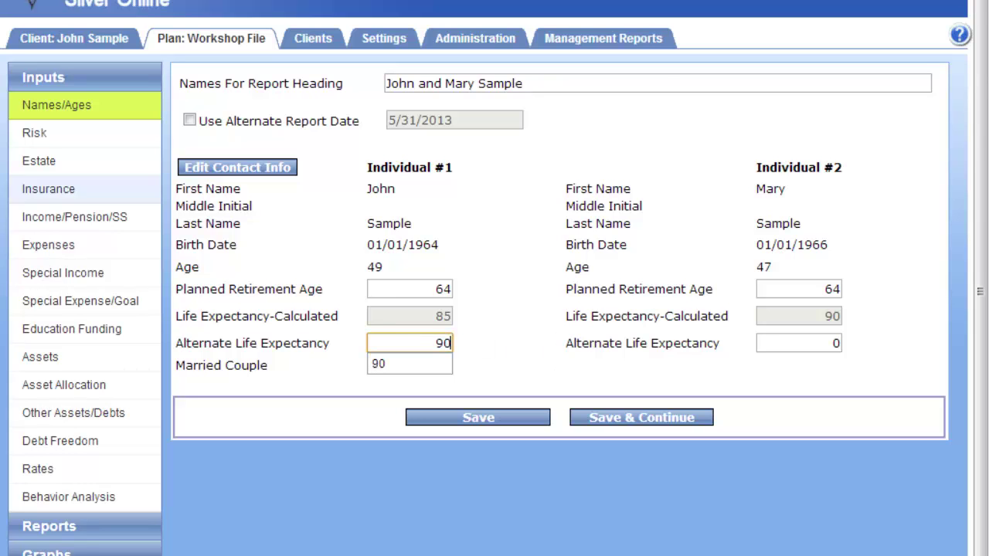
click(75, 146)
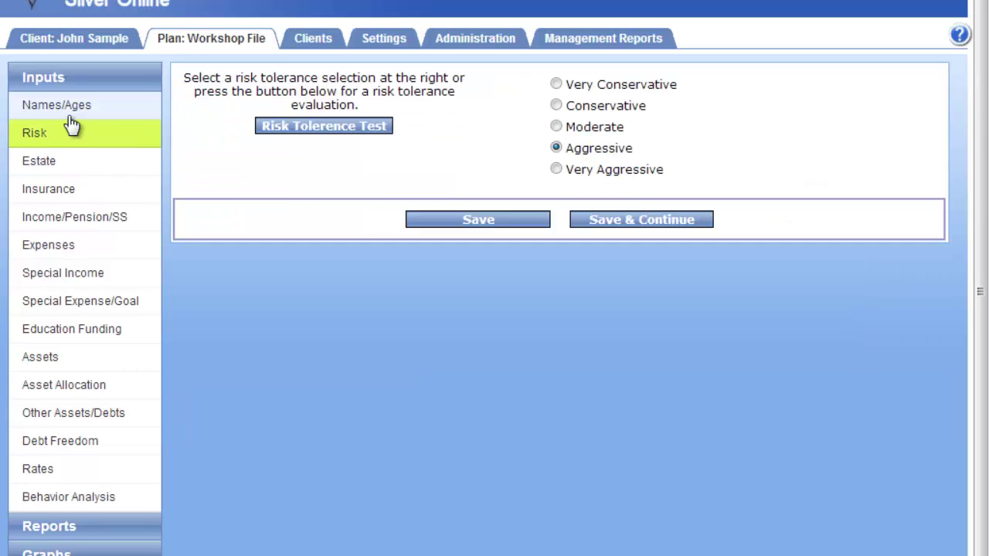
click(68, 107)
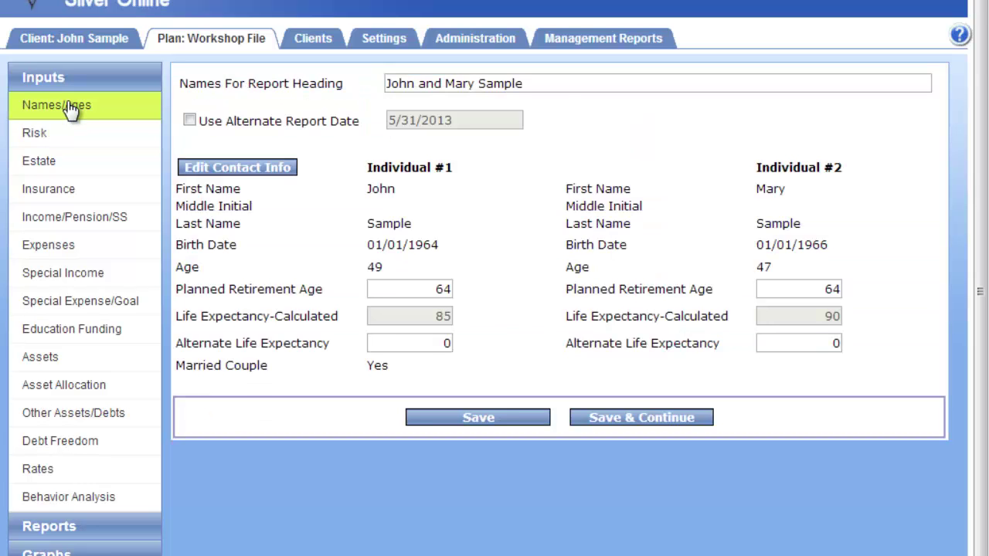
Enter 90 as Individual #1's alternate life expectancy, then start the Risk Tolerance Test
click(430, 345)
text(90)
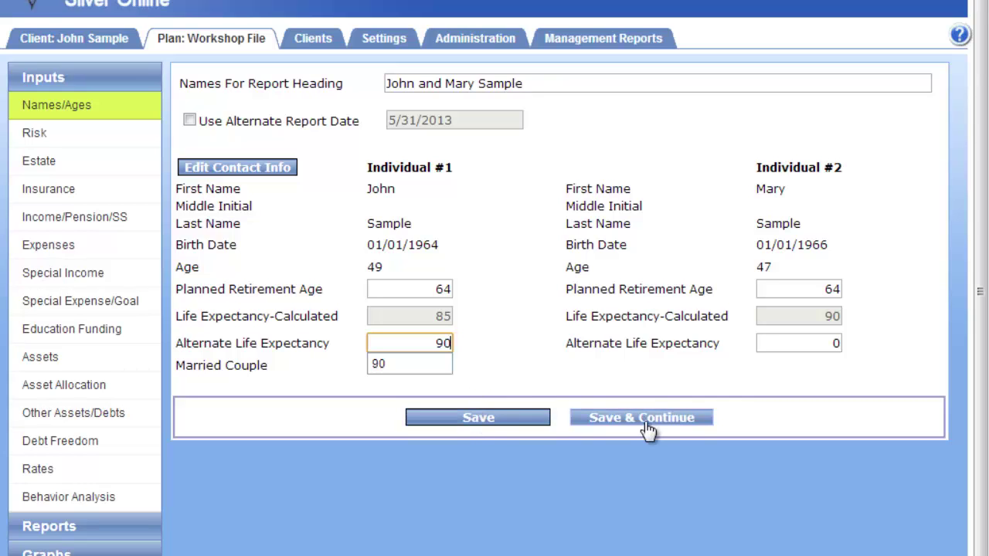
click(470, 232)
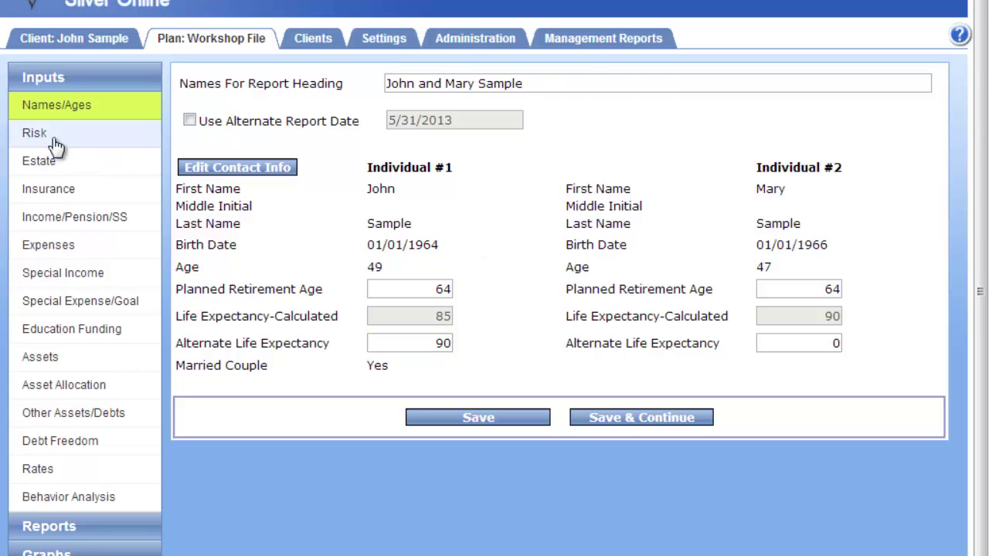
click(57, 147)
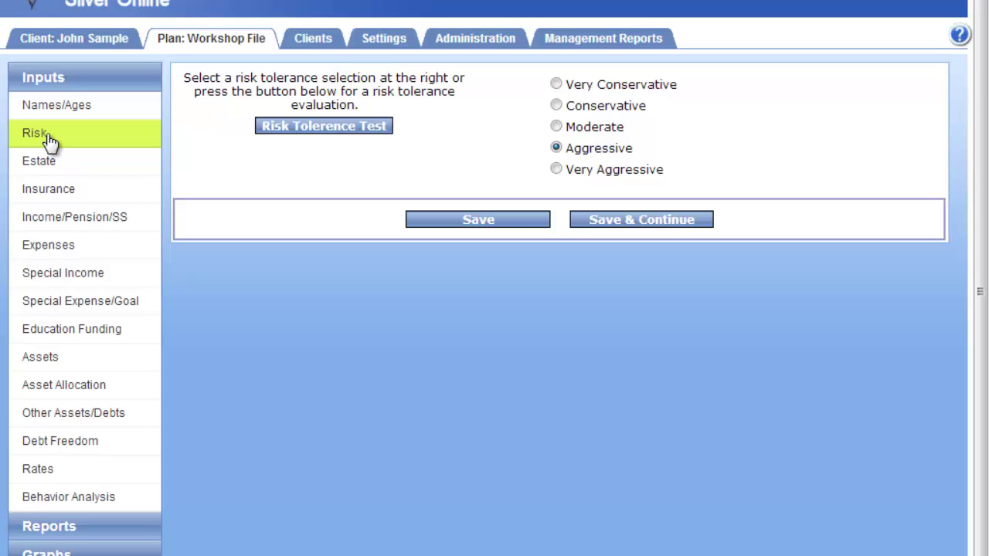
click(372, 136)
Tick 'Professional advisers and mutual funds…' and submit the questionnaire, keeping risk at Aggressive
click(70, 91)
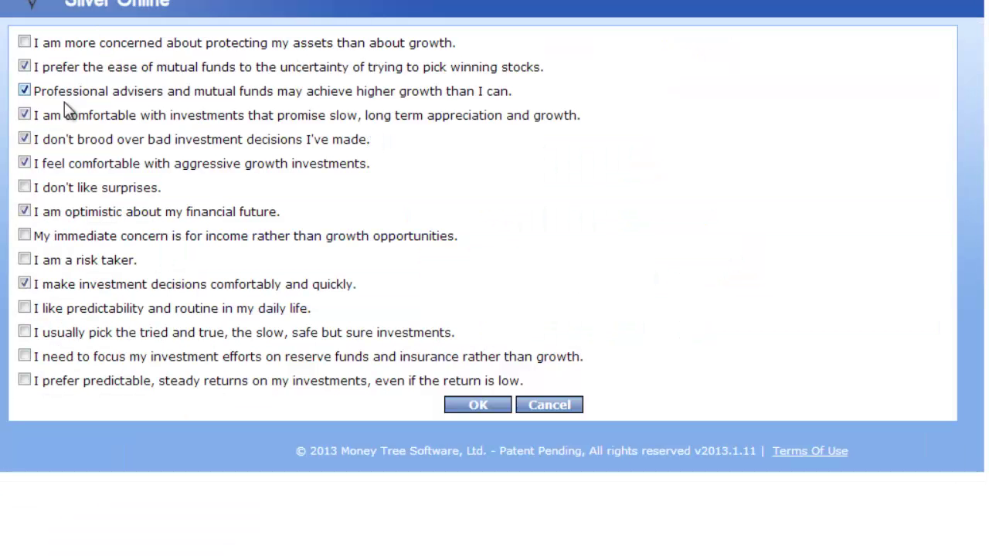
click(478, 406)
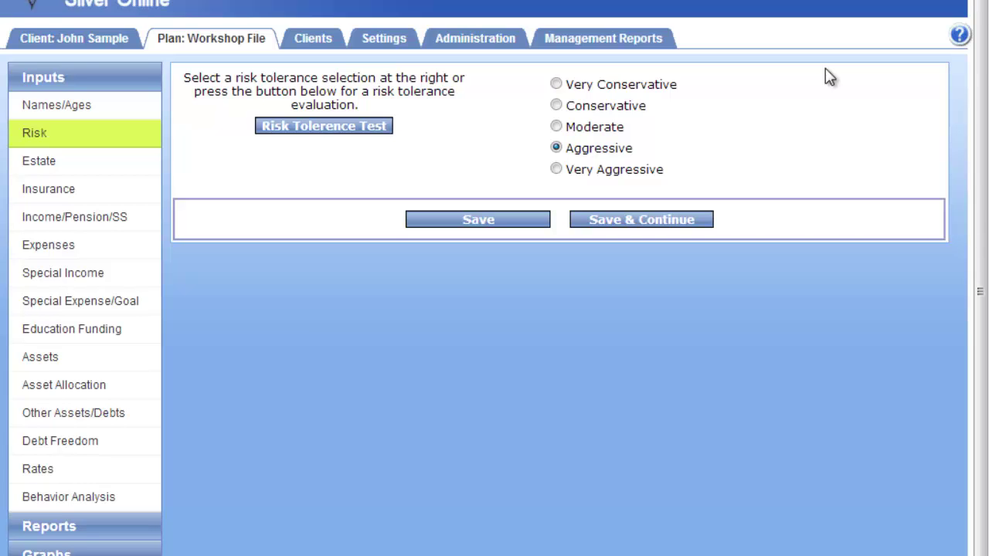
Show the Estate inputs with no documents checked and 4% probate expenses
click(64, 172)
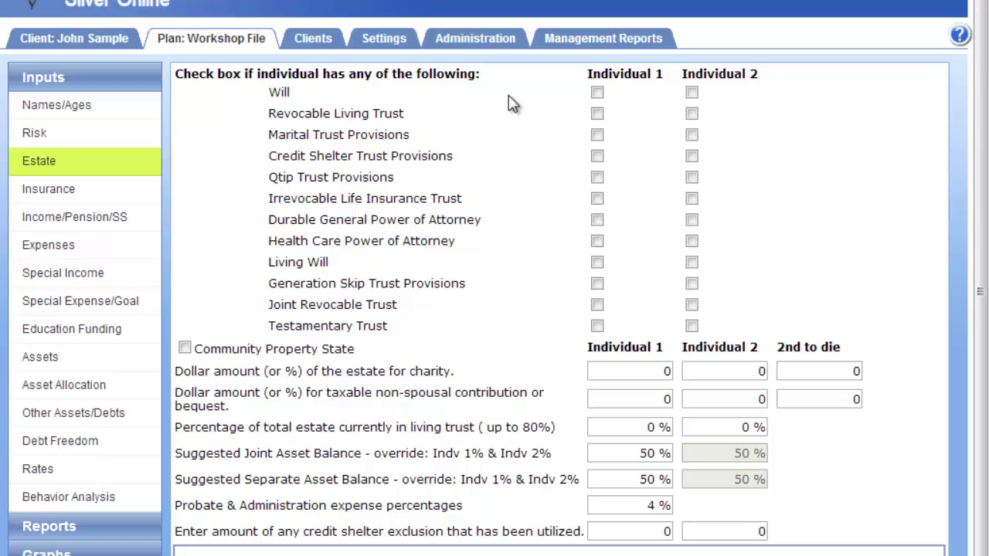
Go to the Insurance inputs and open the Indiv 2 Term Life policy details
click(62, 201)
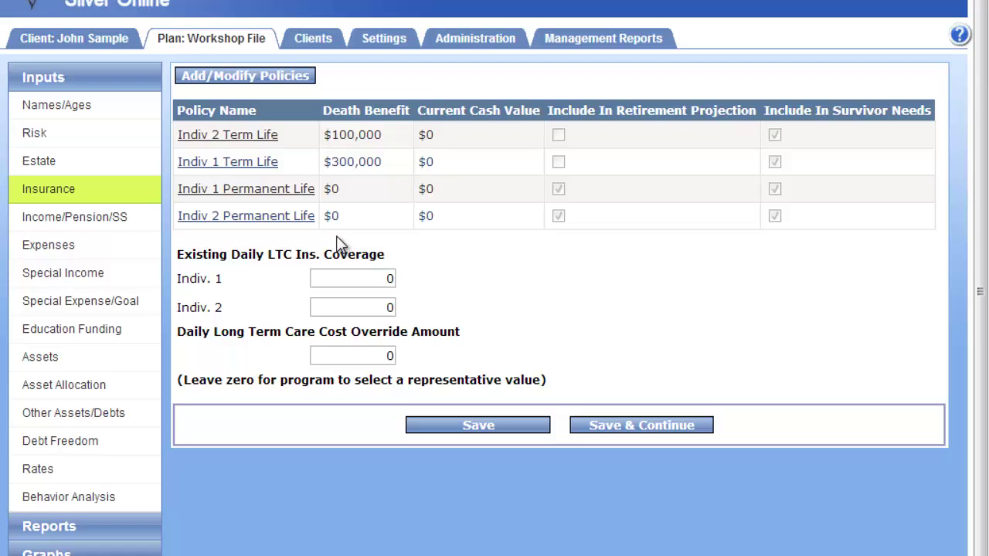
click(234, 88)
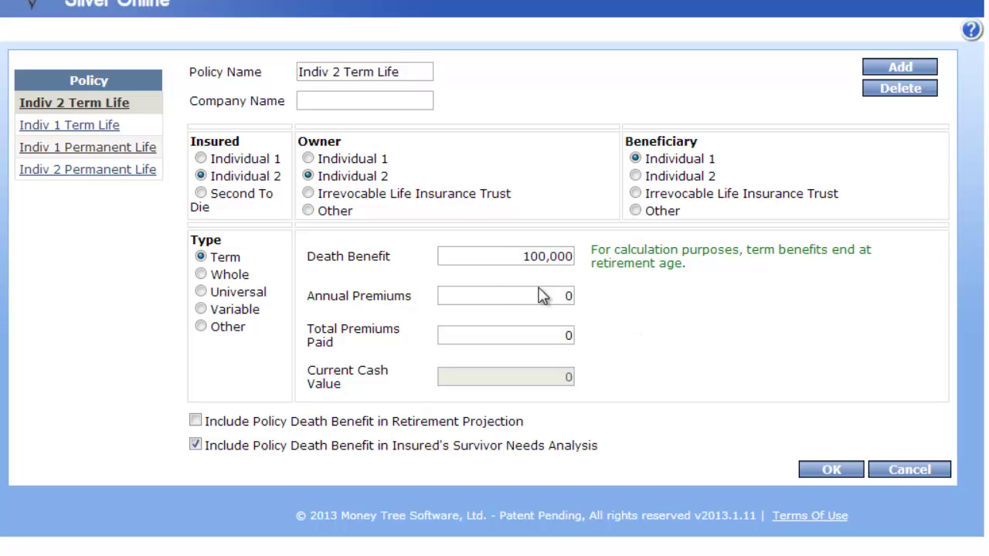
Leave Annual Premiums at 0, toggle Retirement Projection on and off, check Survivor Needs, and close the policy
click(568, 290)
click(370, 425)
click(416, 424)
click(193, 423)
click(195, 444)
click(889, 475)
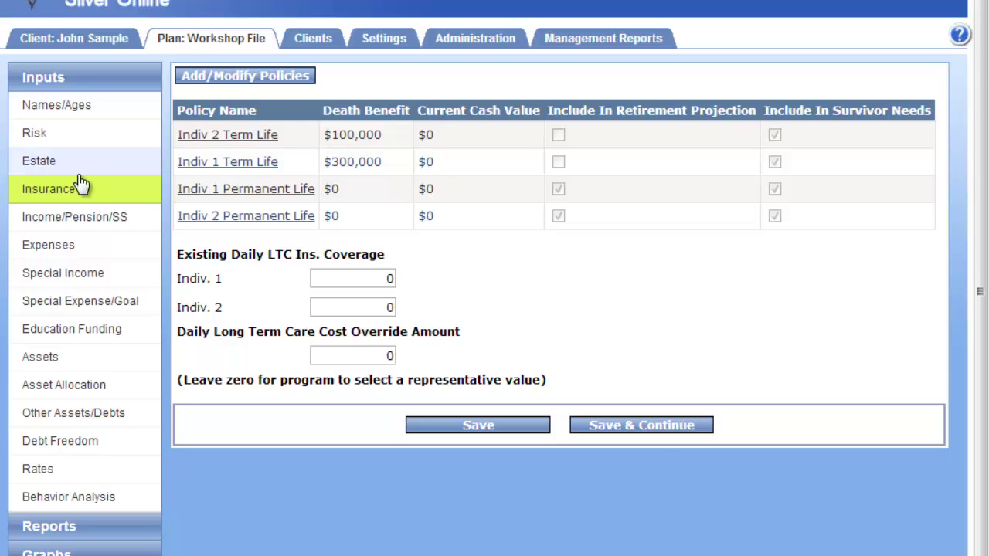
Save the insurance inputs and move on to the Income/Pension/SS page
click(666, 439)
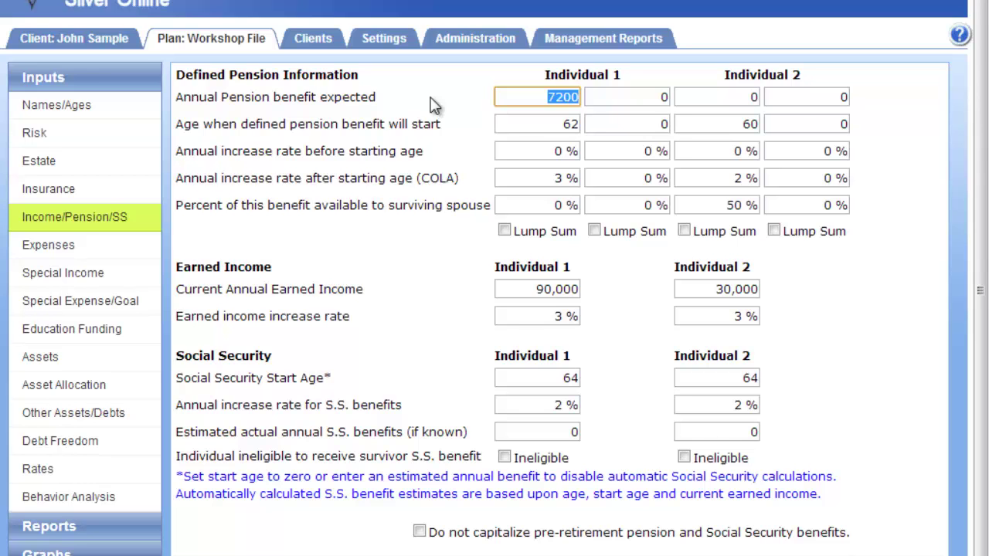
Give Individual 1 a second pension of 100,000 starting at age 65 with 2% pre-start increase
click(575, 111)
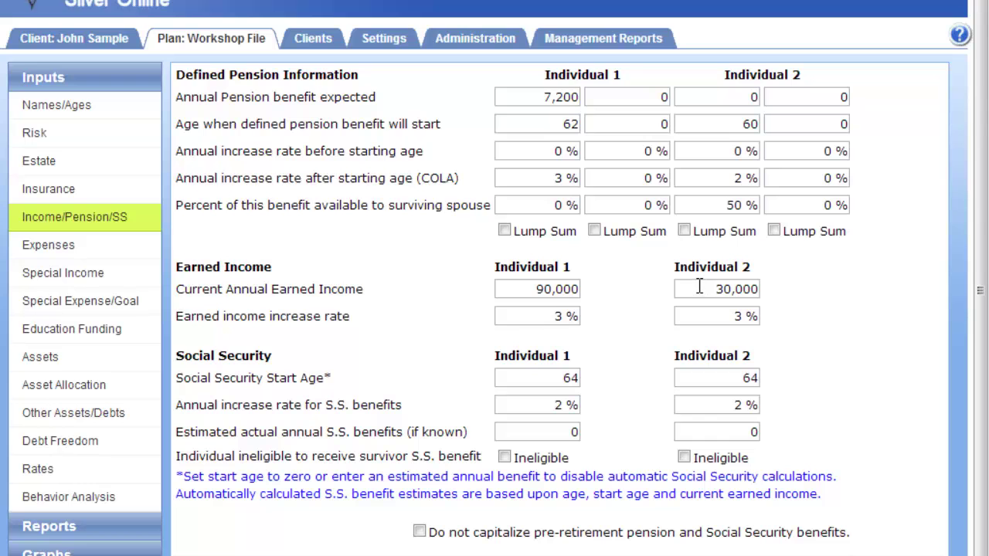
click(600, 234)
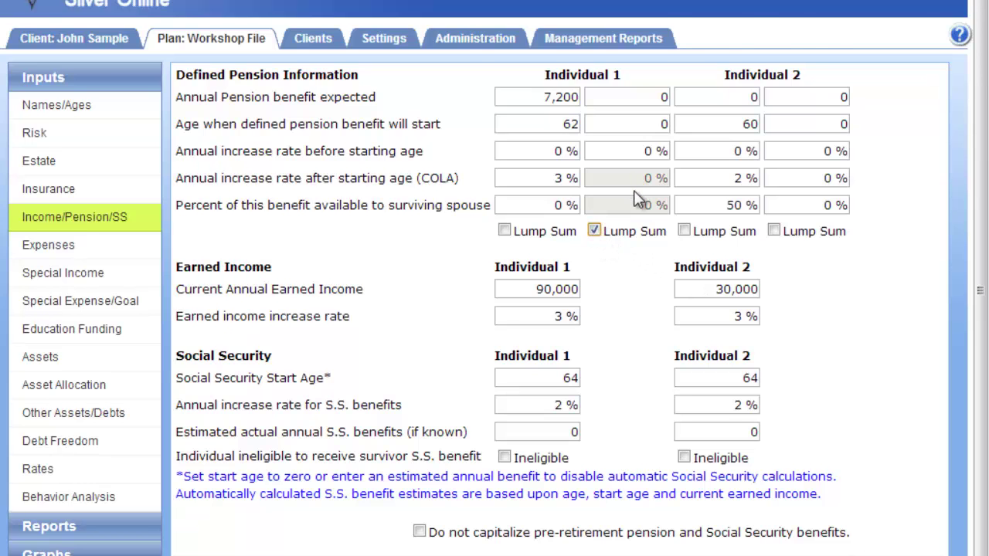
click(627, 99)
key(BackSpace)
text(100)
text(000)
click(626, 126)
double_click(636, 124)
text(65)
click(617, 148)
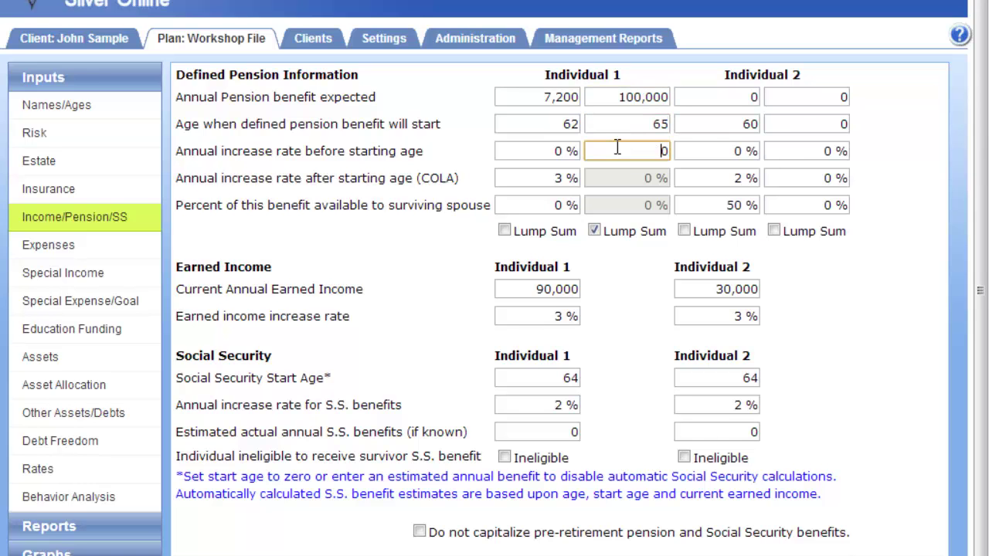
double_click(618, 147)
text(2)
Untick lump sum and reset the second pension's amount, start age and increase rate to 0
click(610, 235)
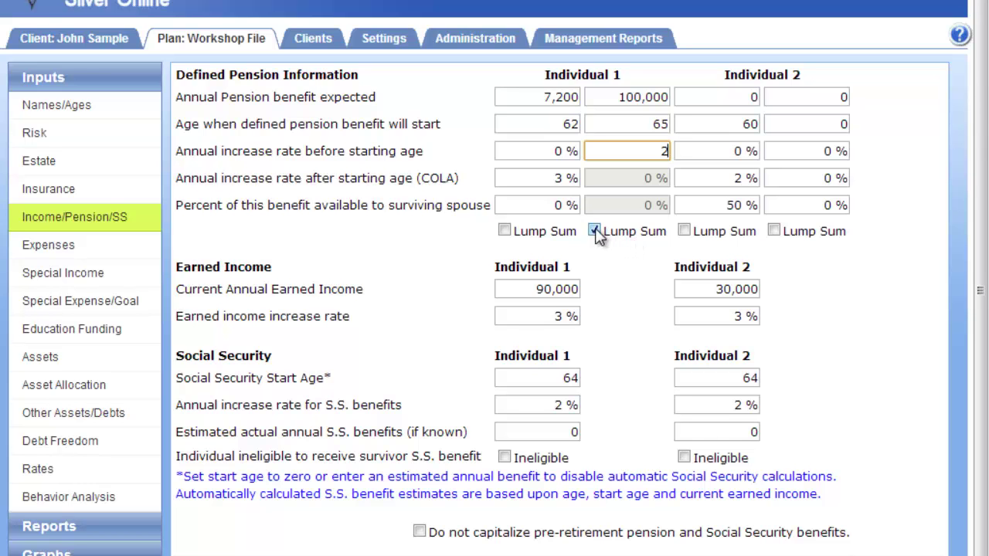
click(632, 94)
text(0)
click(629, 121)
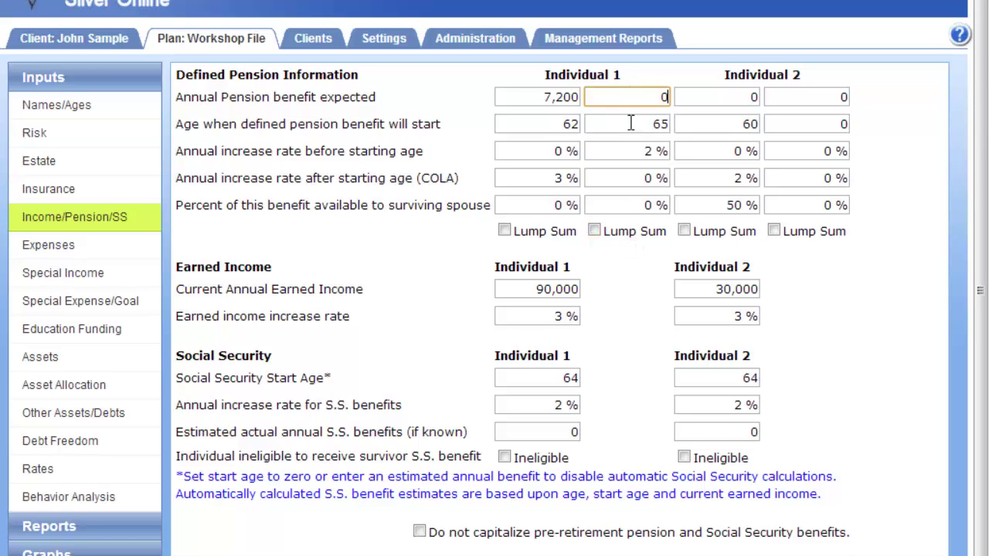
text(0)
click(629, 153)
text(2)
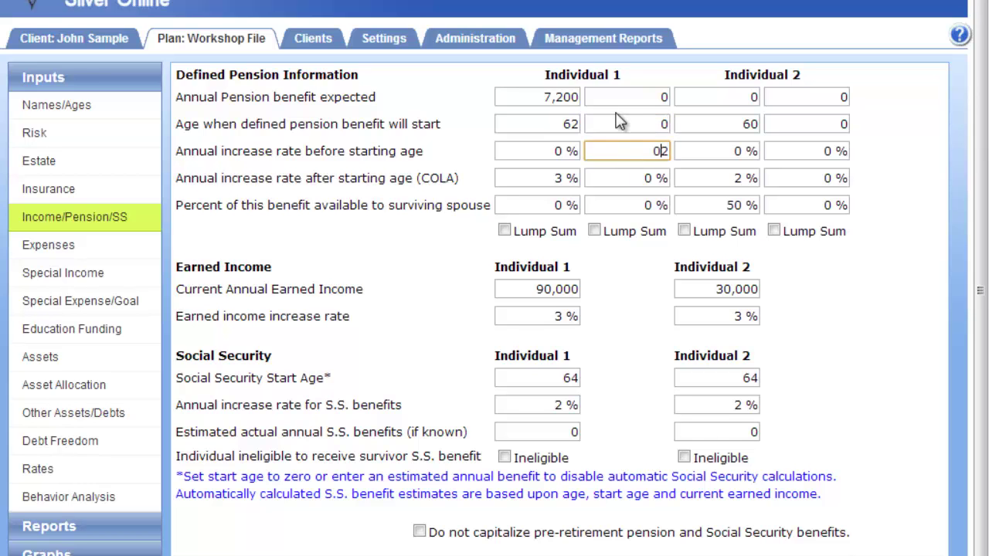
drag(633, 152, 733, 150)
text(0)
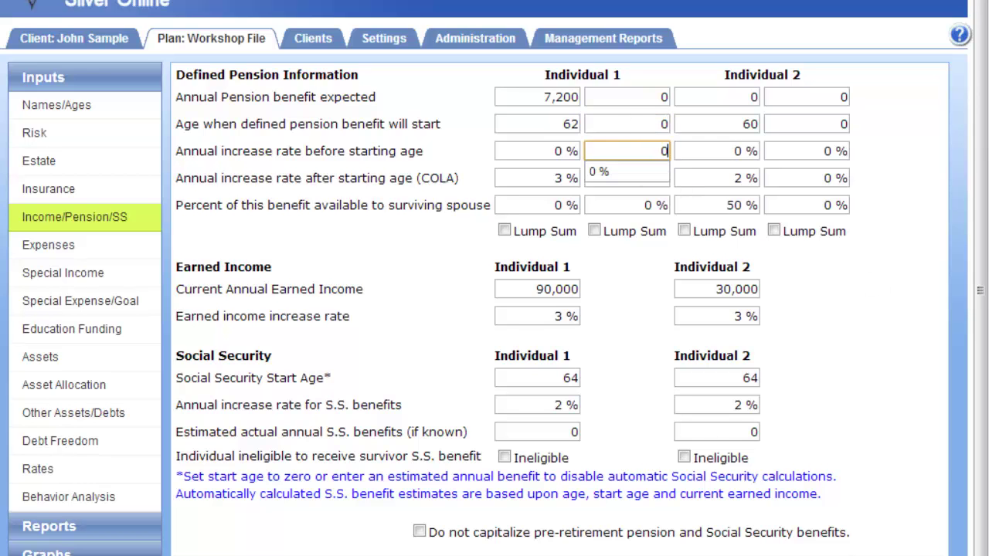
click(928, 408)
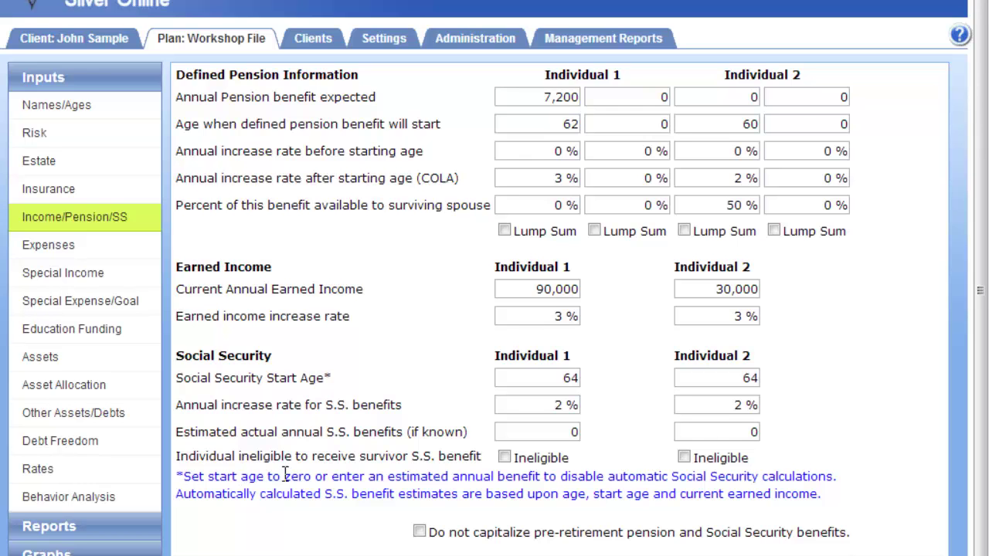
Change Individual 1's Social Security start age from 0 to 64, then go to Expenses
double_click(570, 379)
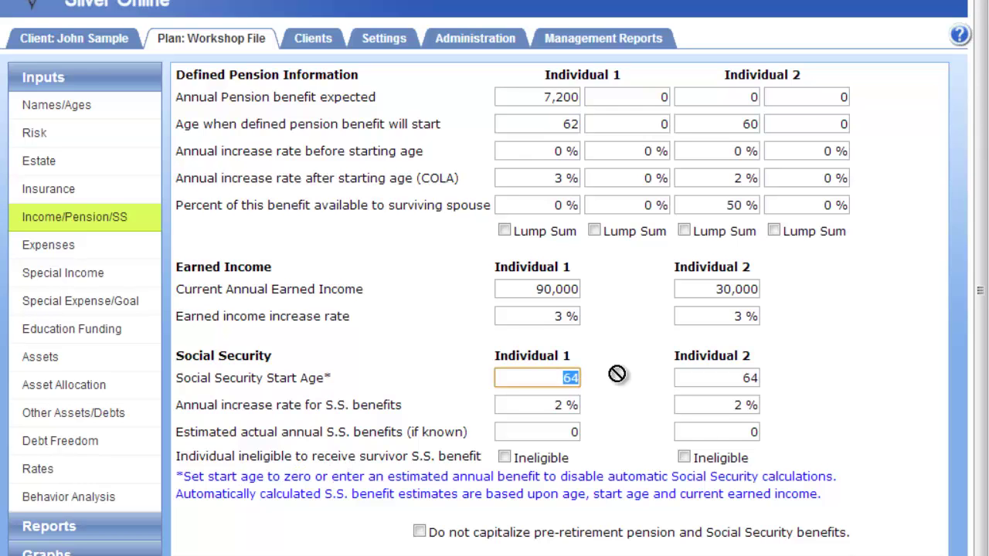
text(0)
click(618, 428)
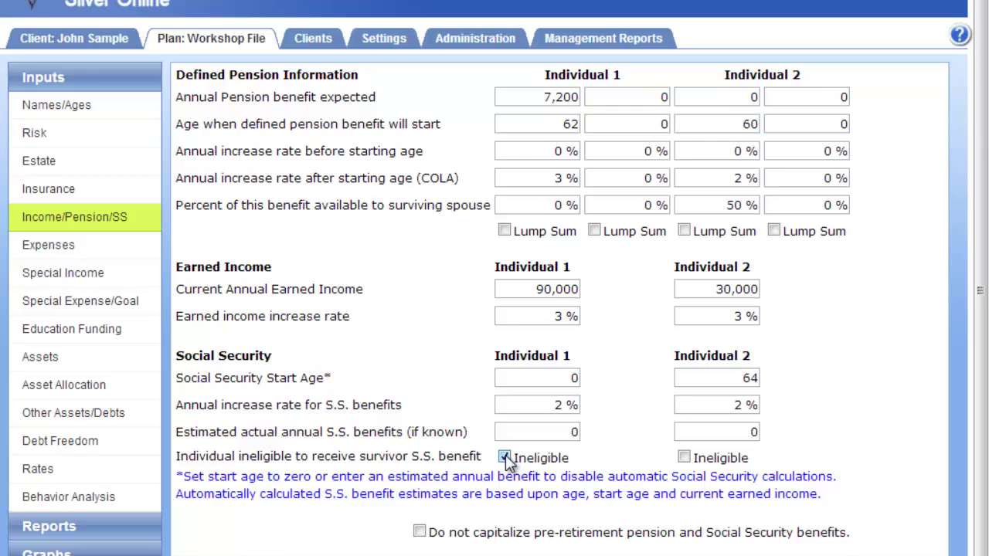
click(505, 458)
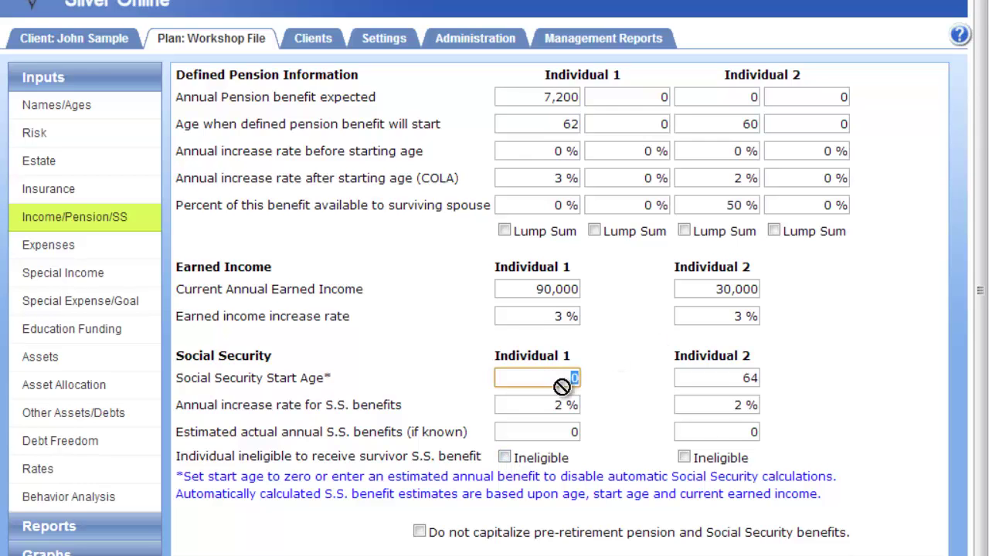
click(609, 371)
click(570, 434)
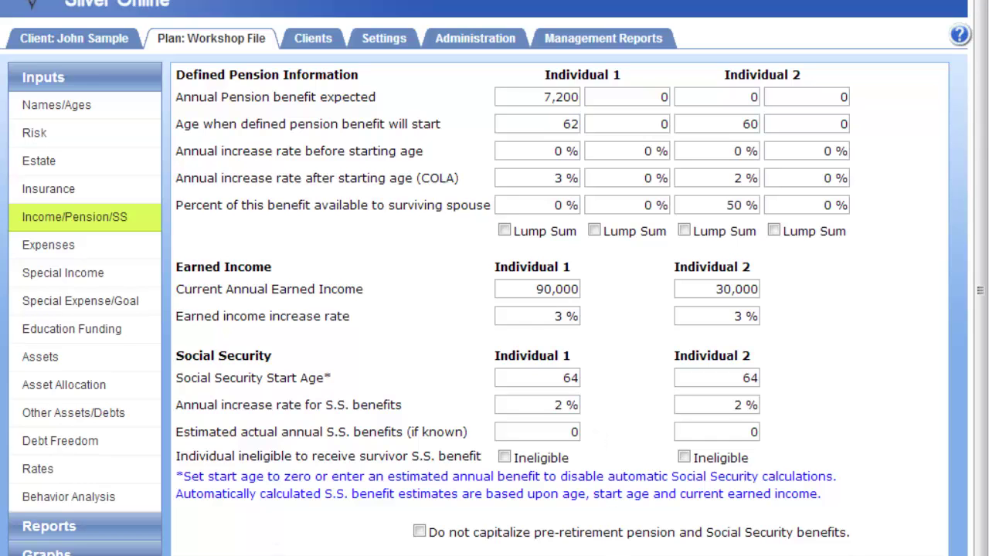
click(65, 254)
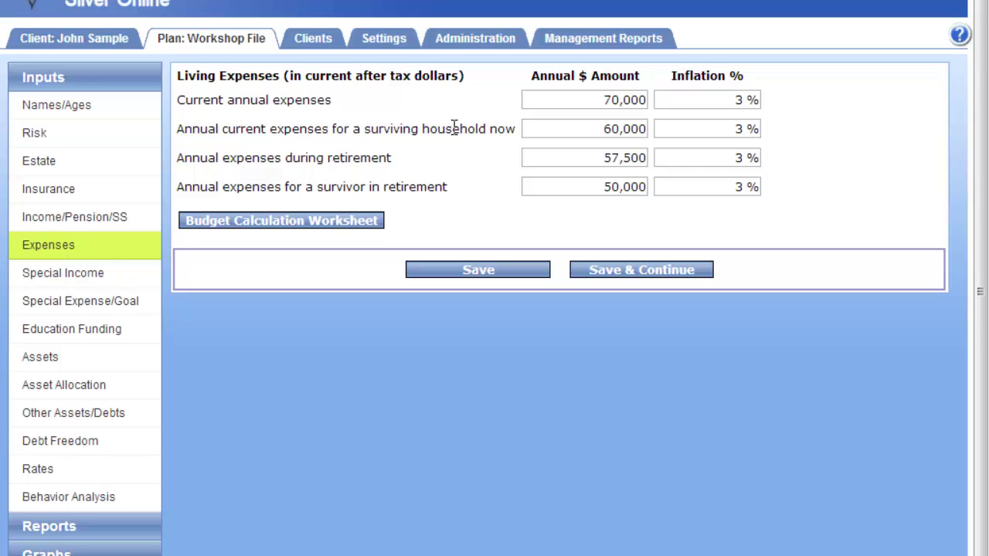
Open the Budget Calculation Worksheet from the Living Expenses page
click(327, 228)
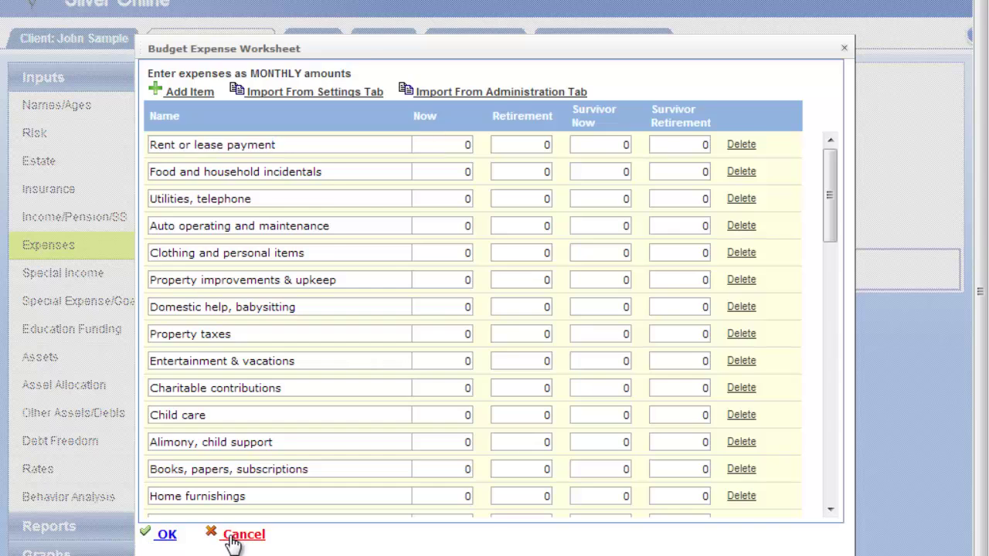
Cancel the Budget Expense Worksheet, leaving all monthly categories at 0
click(232, 541)
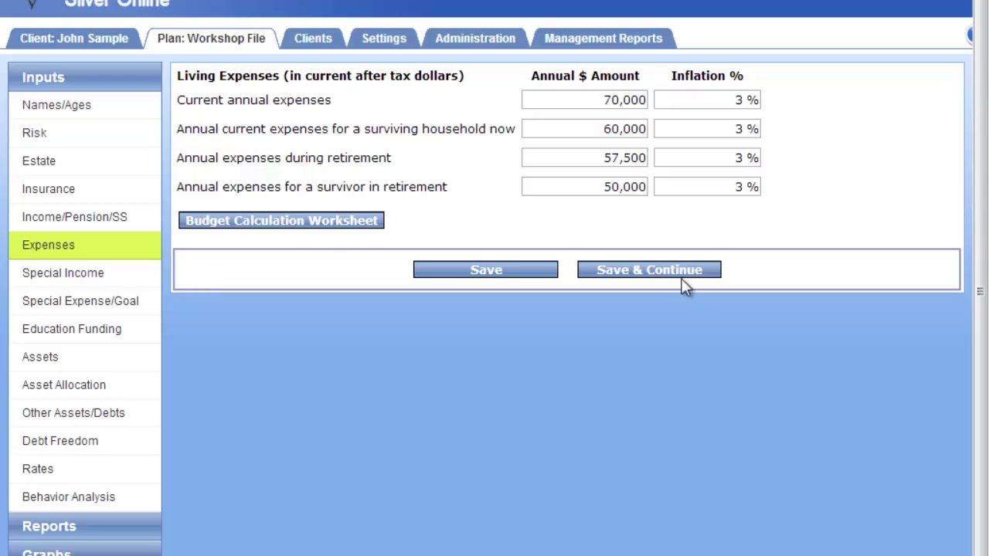
Go to Special Income, start a future income entry, and discard it unsaved
click(48, 287)
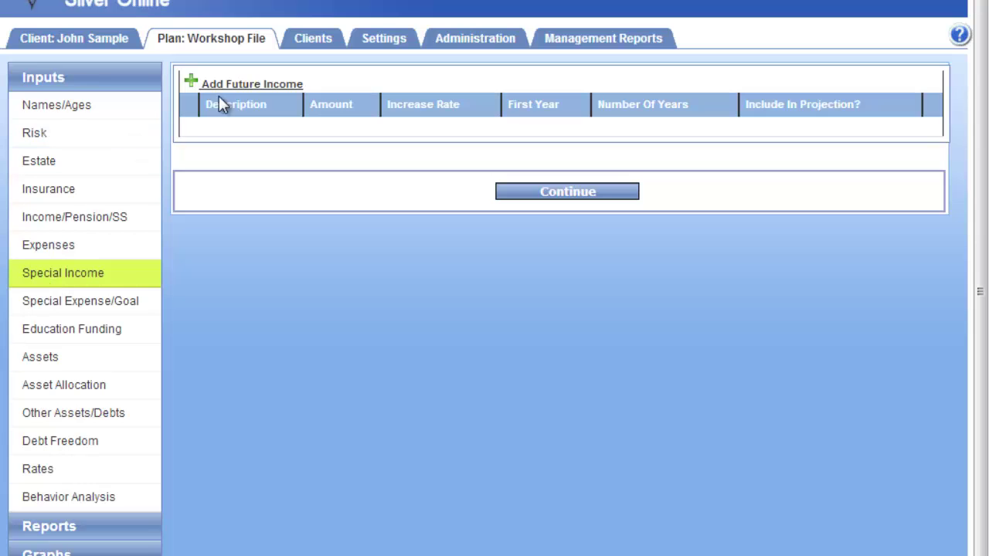
click(248, 85)
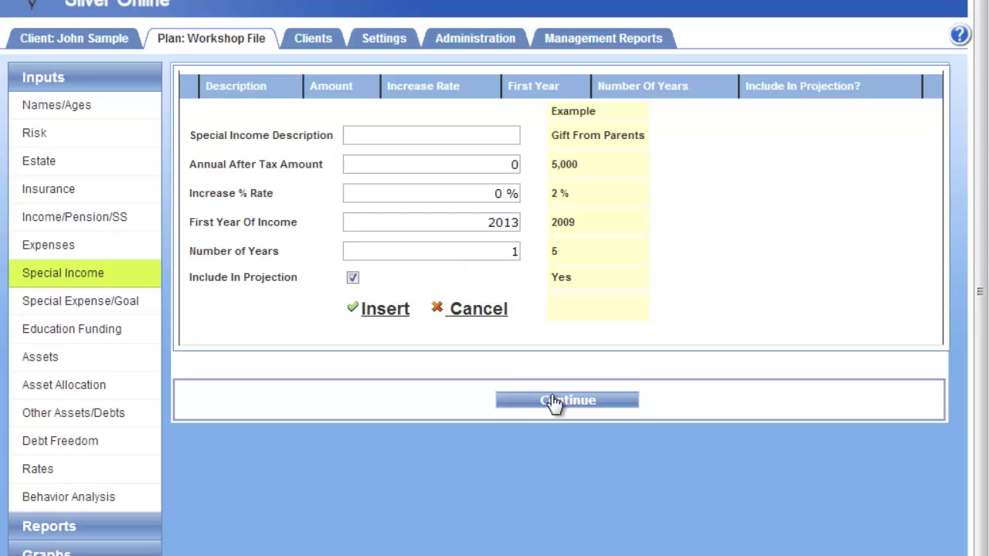
click(475, 310)
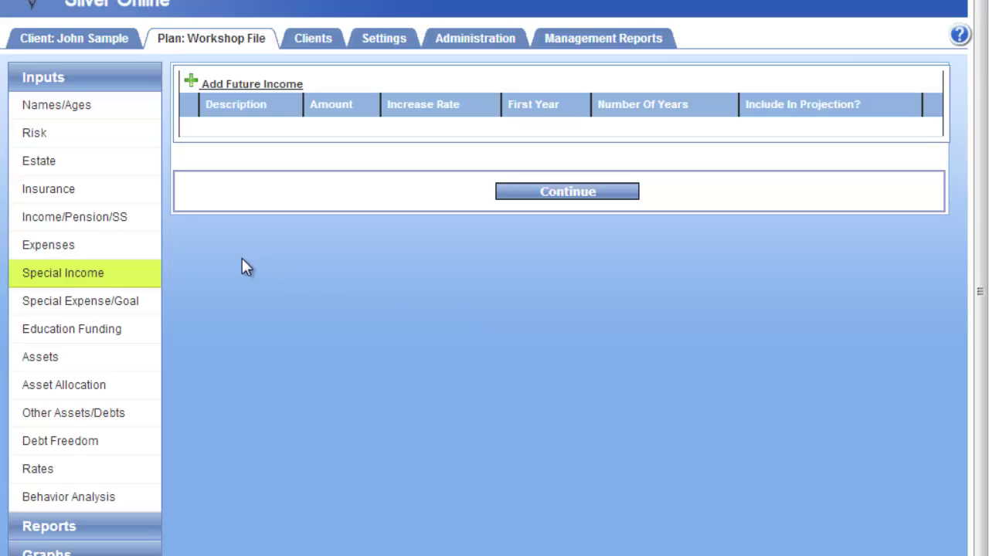
On Special Expense/Goal, start a large purchase with Essential priority, then cancel it
click(106, 303)
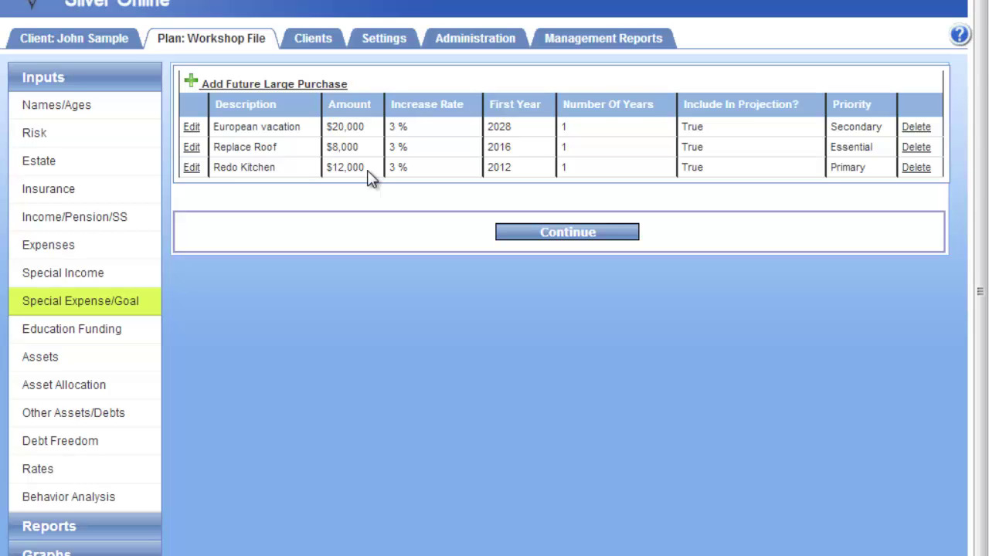
click(279, 83)
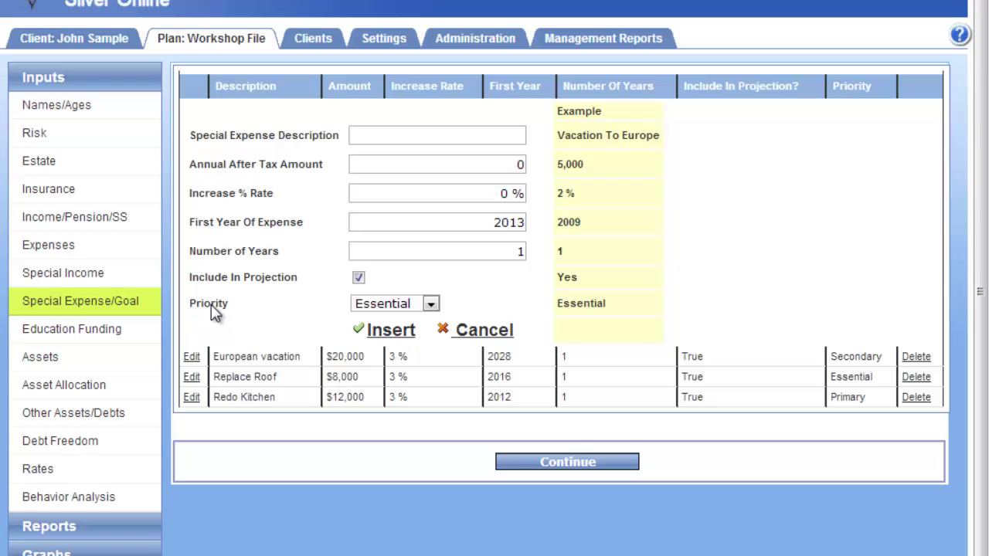
click(410, 306)
click(418, 303)
click(479, 331)
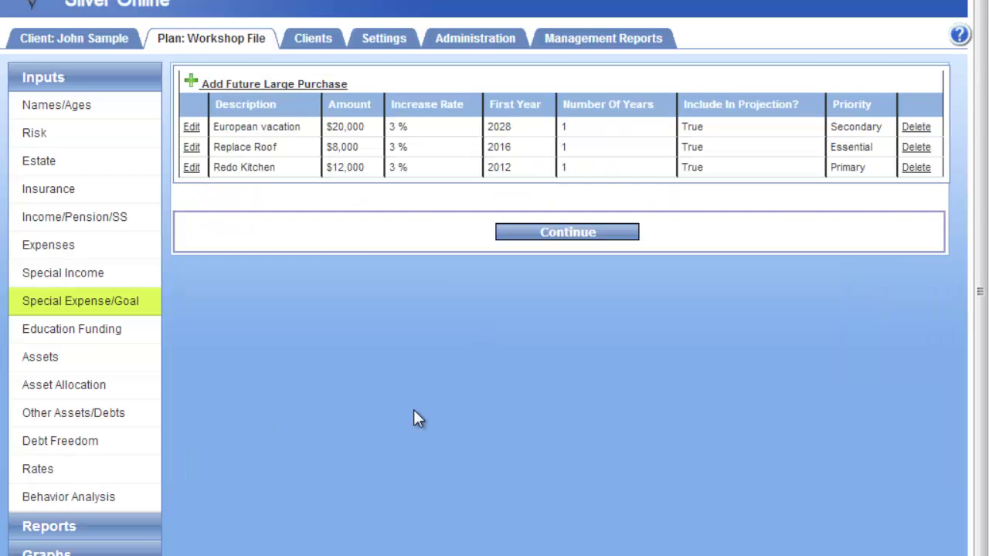
Go to Education Funding and edit the first child's entry
click(99, 332)
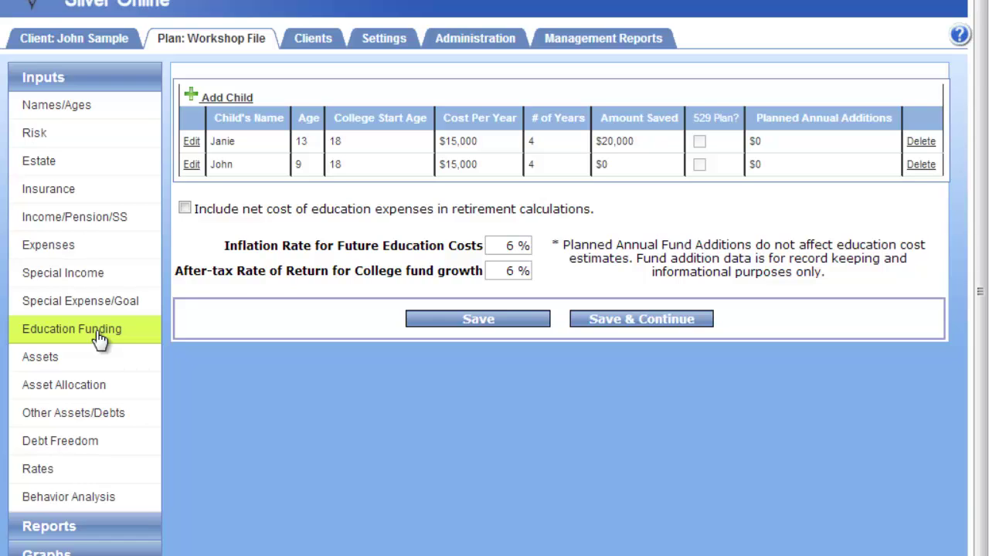
click(191, 142)
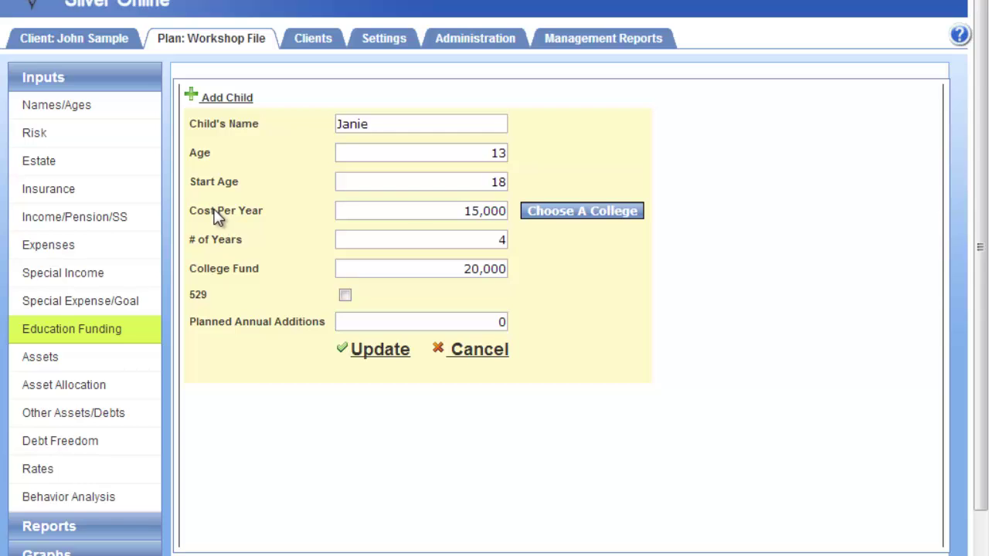
Use Oregon State University in-state tuition plus housing, giving 14,400 per year
click(571, 219)
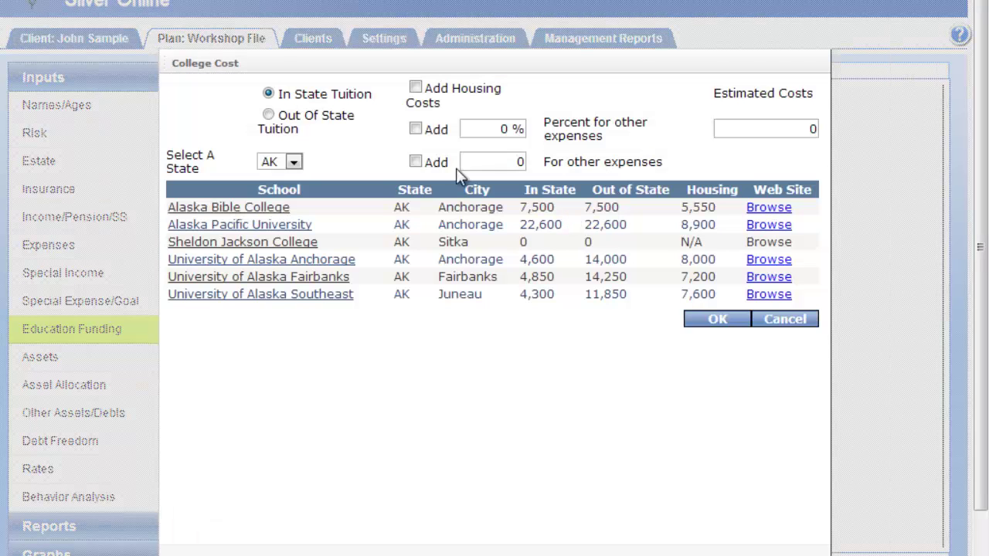
click(280, 162)
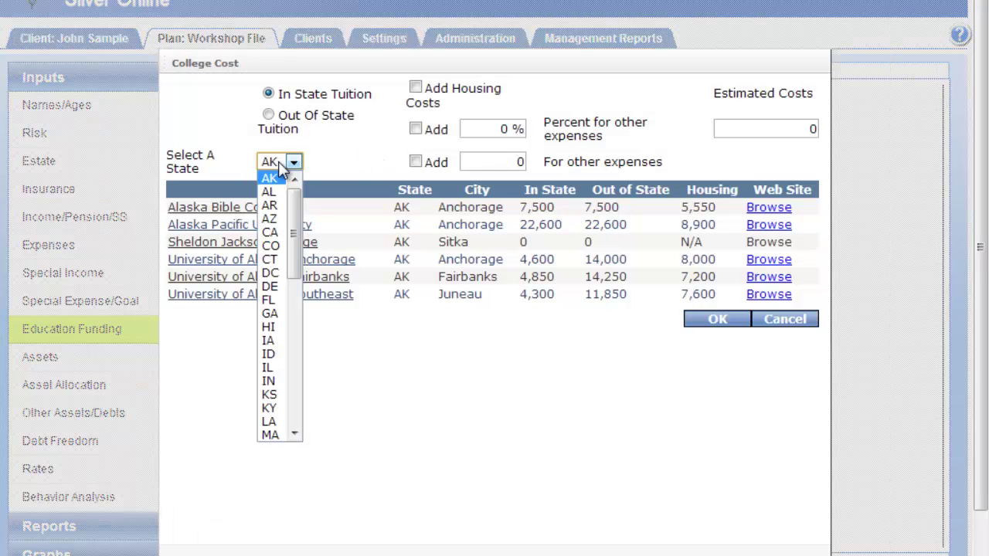
drag(294, 236, 287, 352)
click(271, 346)
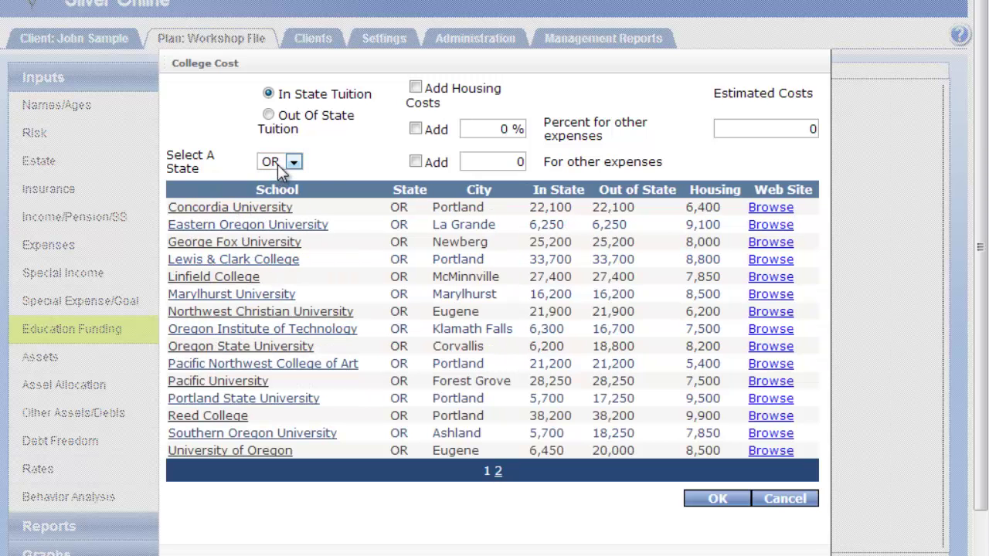
click(237, 349)
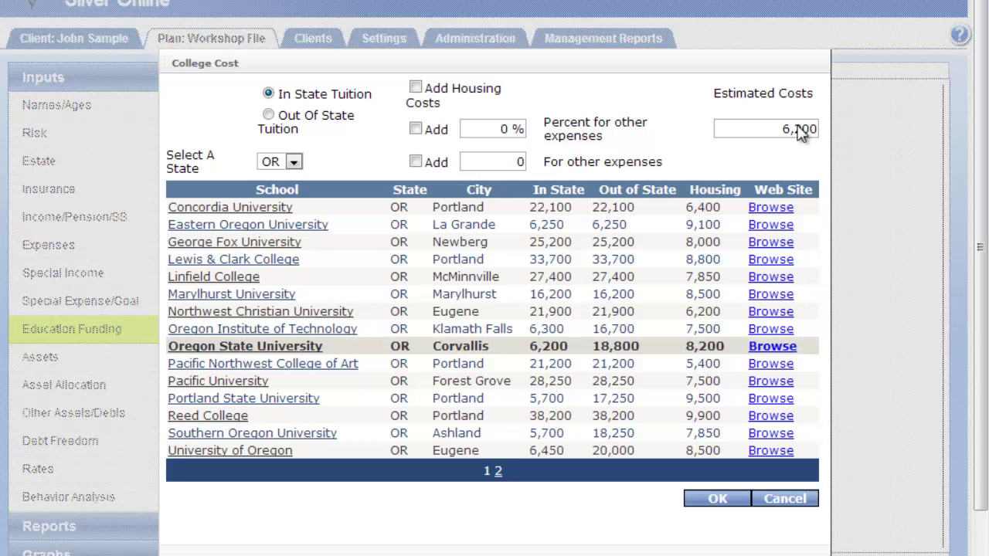
click(323, 124)
click(316, 95)
click(416, 87)
click(716, 501)
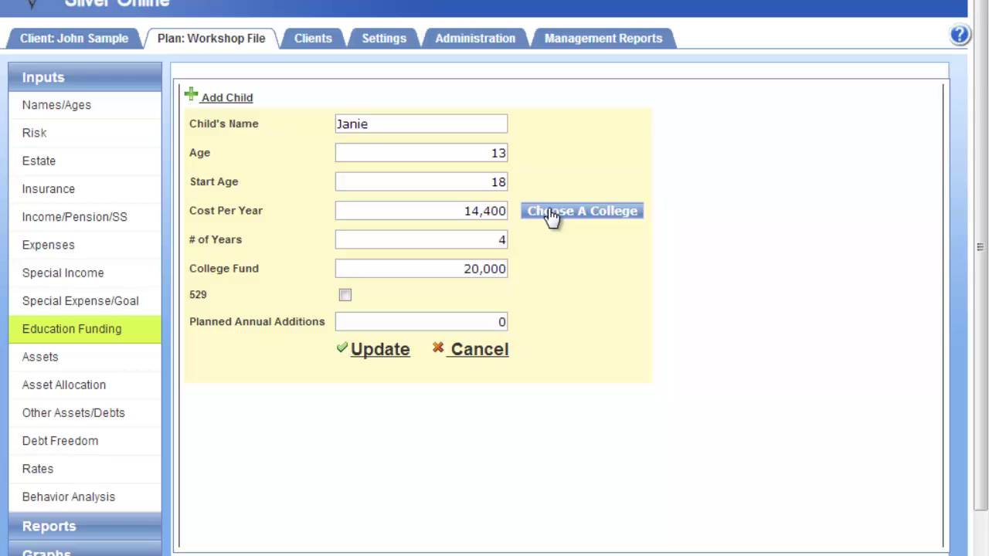
Leave the child's college cost at $15,000 unchanged and bring up the nine-asset Assets table
click(472, 354)
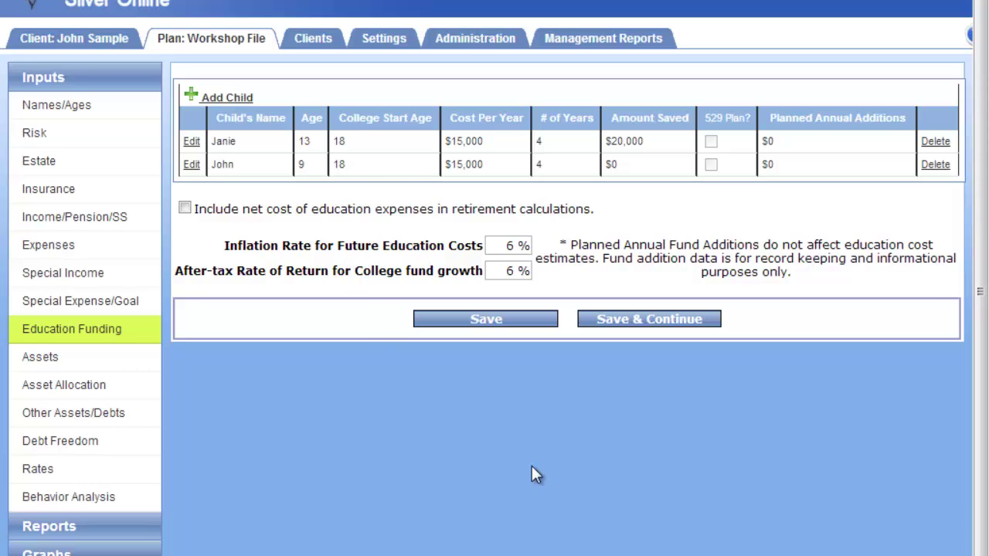
click(70, 367)
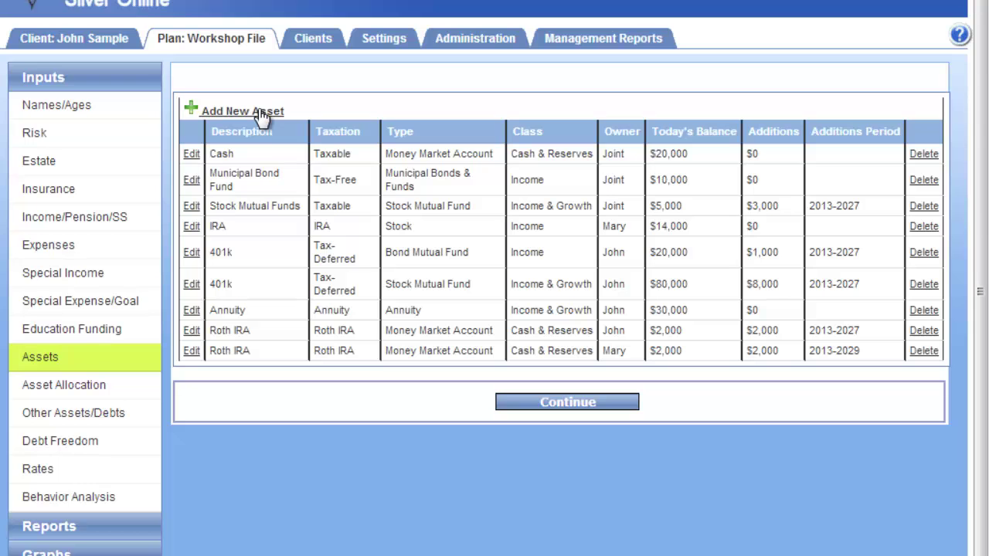
click(192, 155)
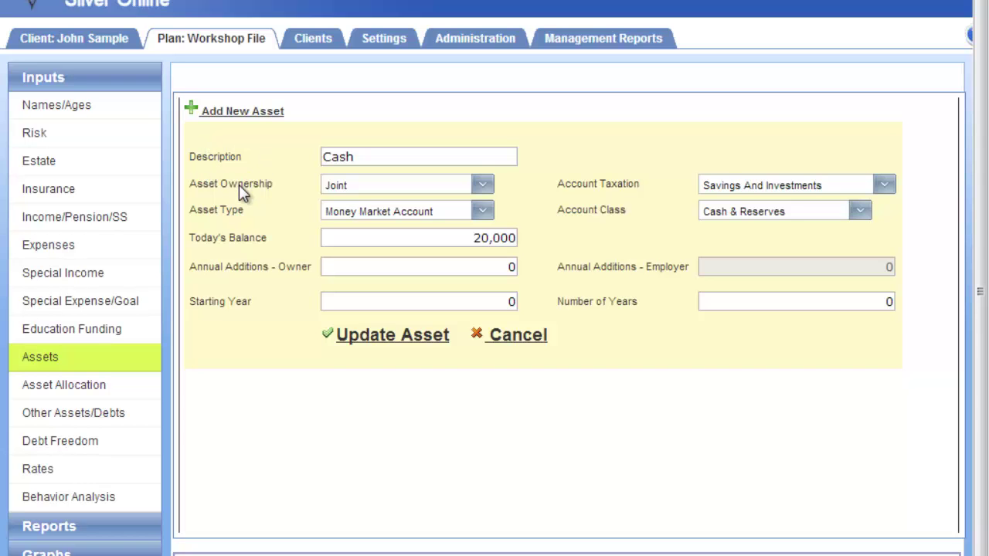
click(390, 211)
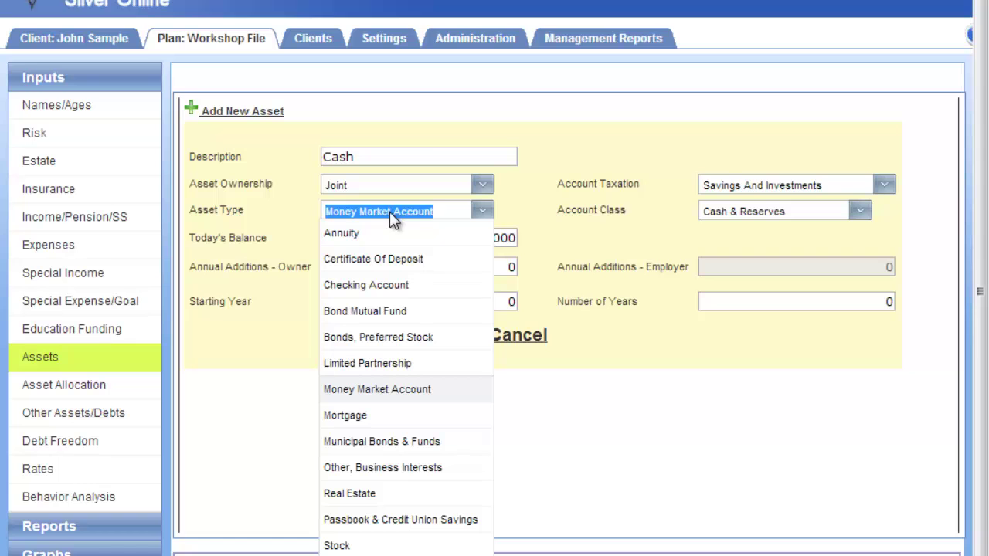
click(510, 207)
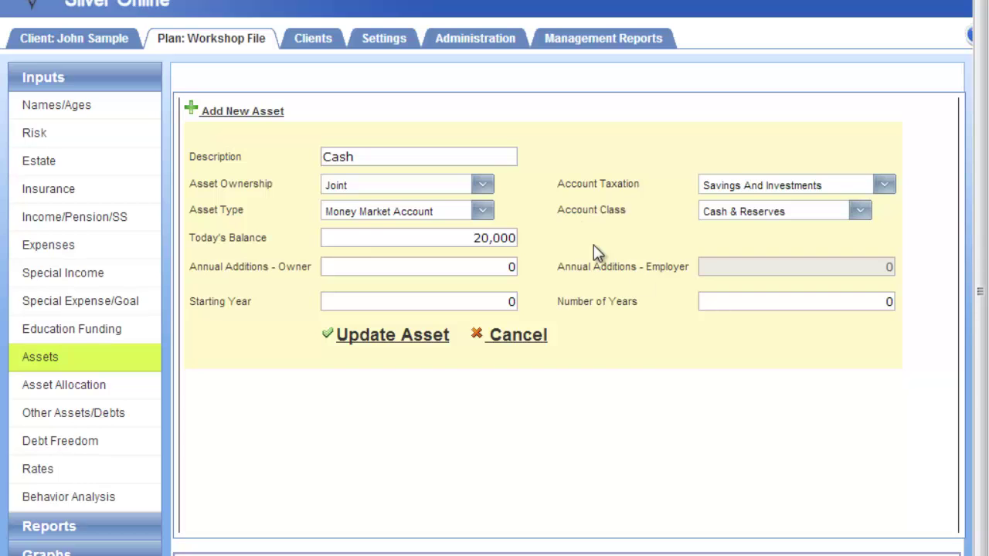
click(761, 185)
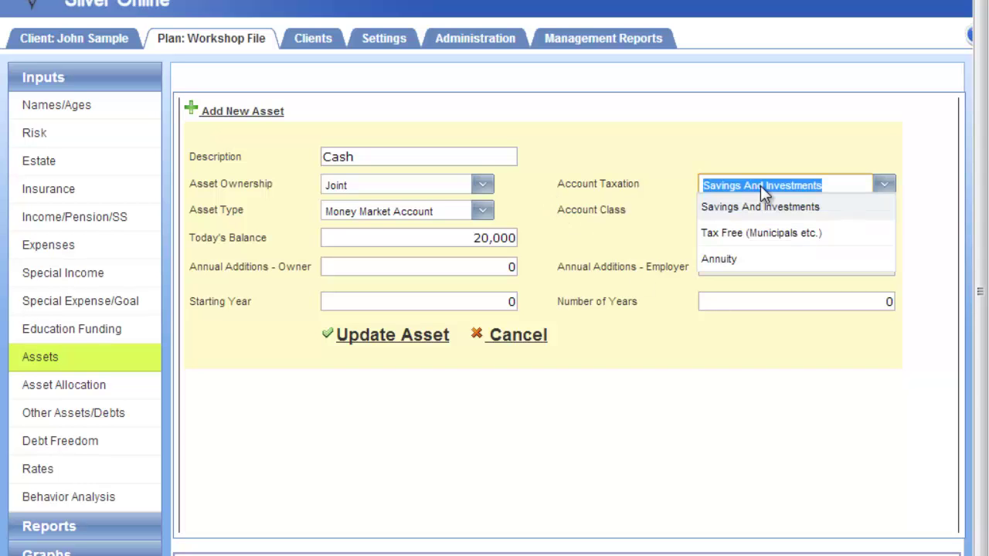
click(591, 191)
click(882, 185)
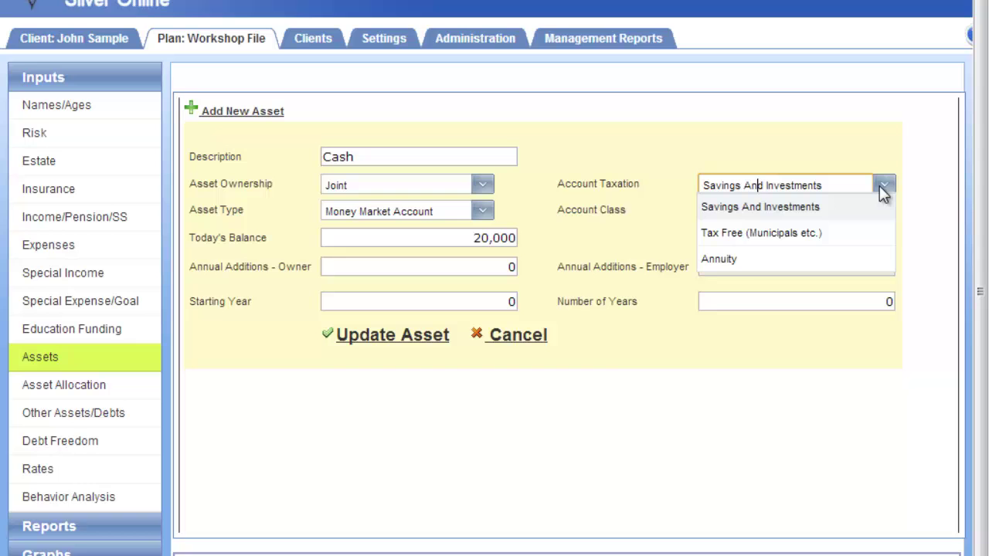
click(851, 153)
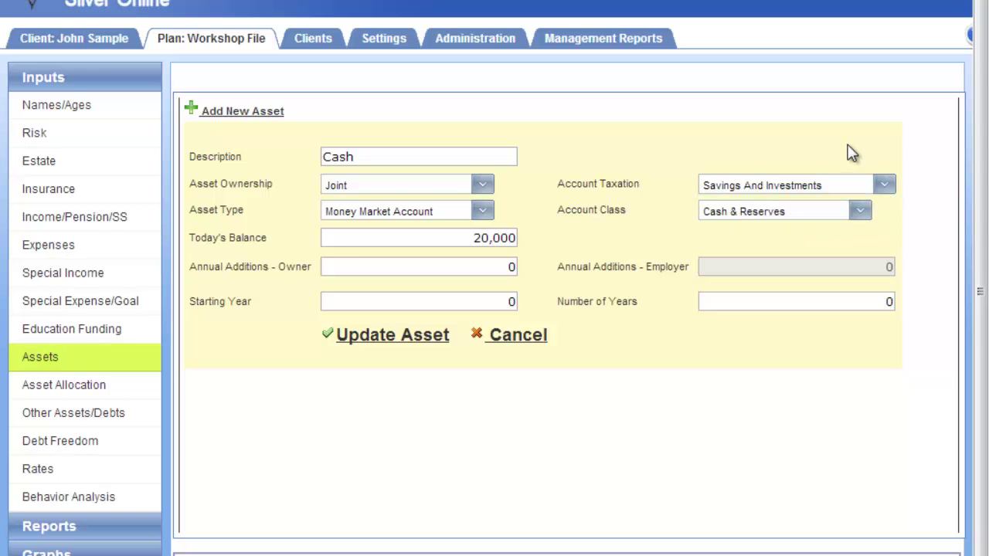
click(417, 216)
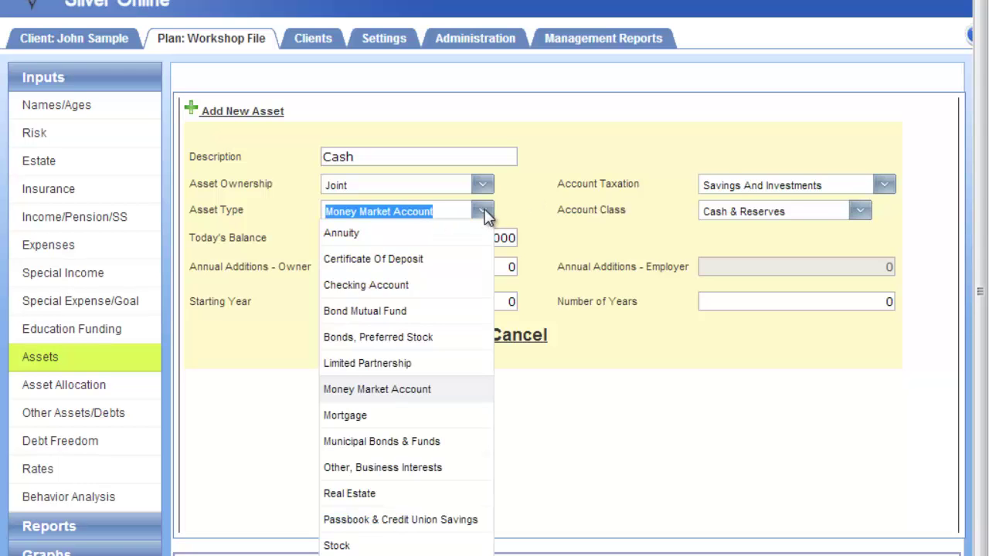
click(484, 214)
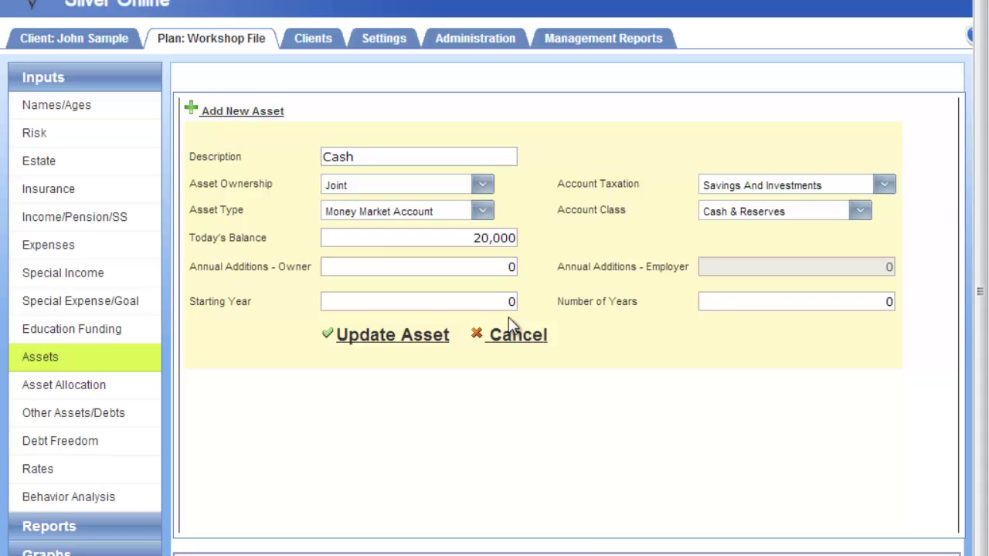
Discard the Cash edits and check the 401k bond fund's $1,000 annual additions without saving
click(509, 337)
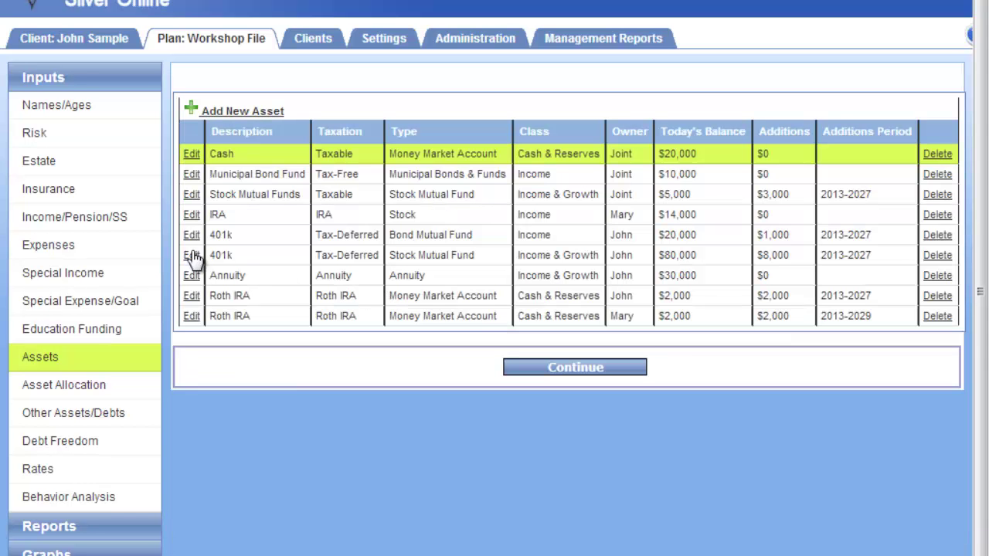
click(190, 236)
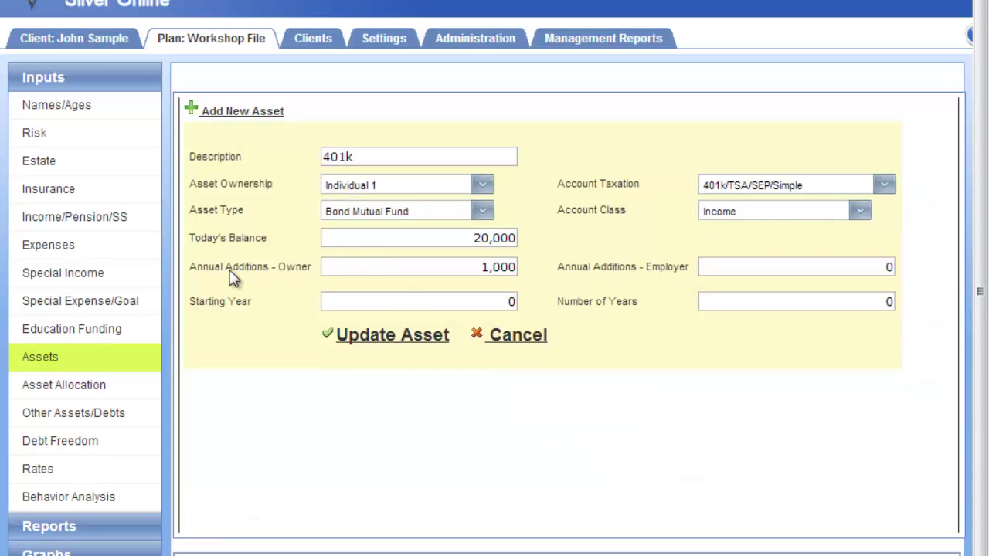
click(369, 270)
click(840, 272)
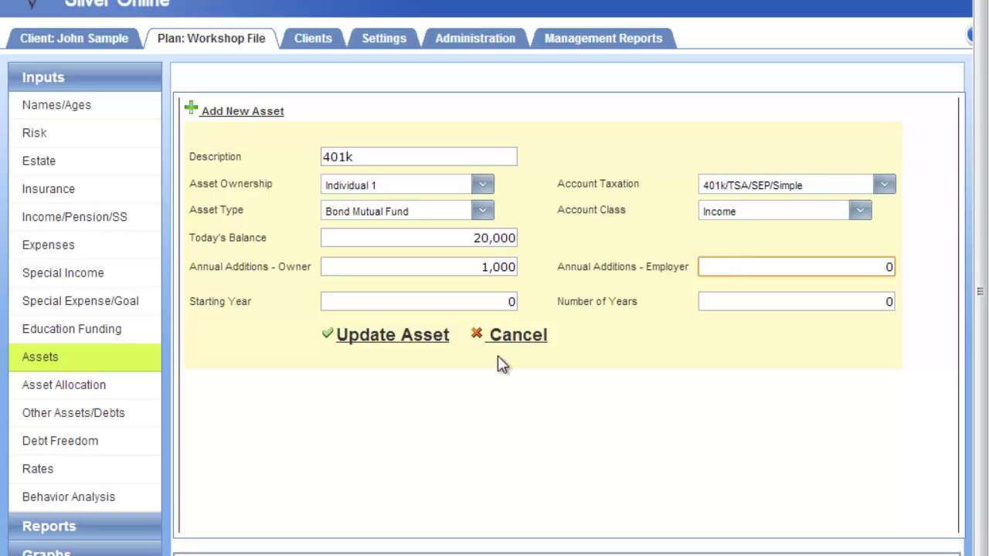
click(506, 337)
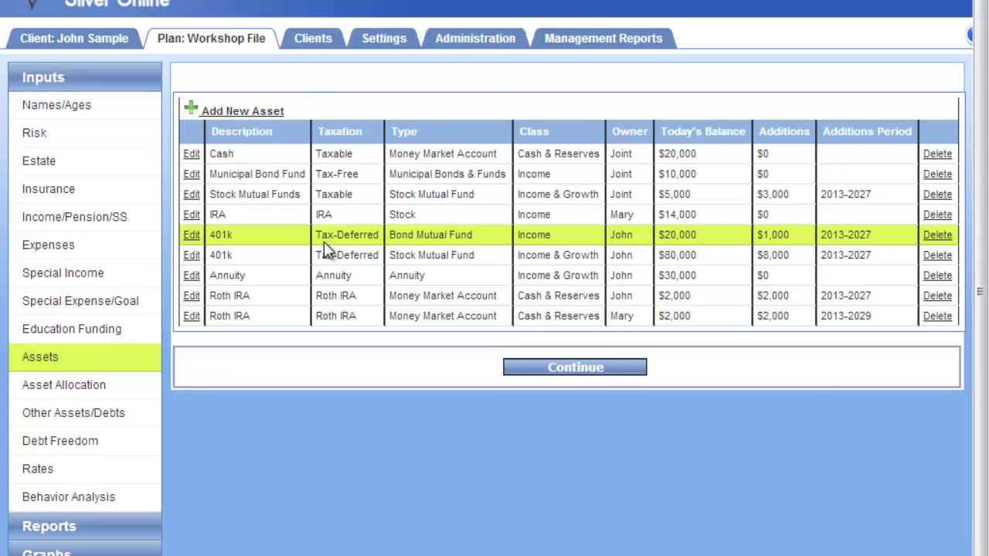
Show the Asset Allocation page: Income & Growth $115,000 (63%), Income $44,000, Cash & Reserves $24,000
click(103, 397)
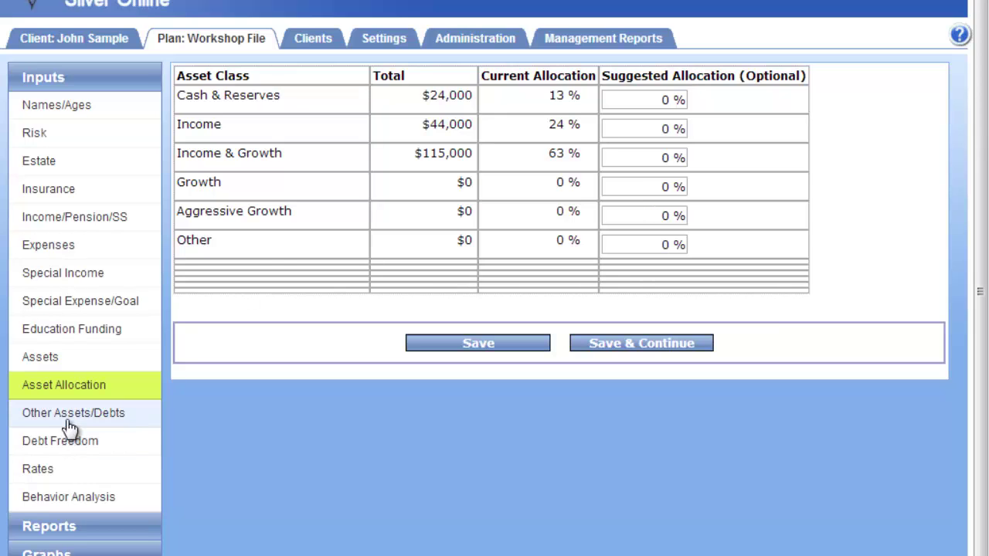
Review Other Assets/Debts: the 200,000 residence, personal property, auto, mortgage, credit card and auto loans
click(106, 424)
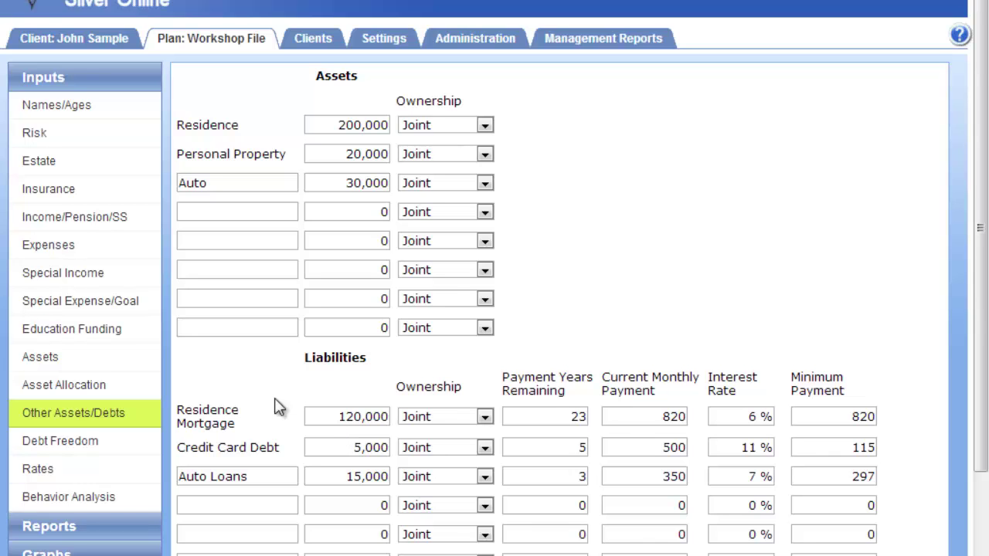
scroll(622, 234, down, 3)
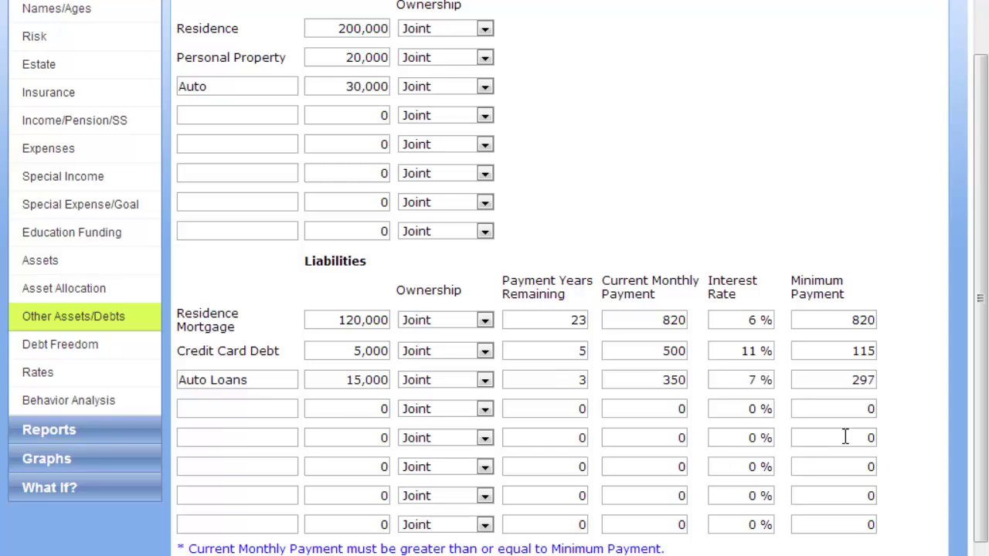
scroll(844, 437, up, 2)
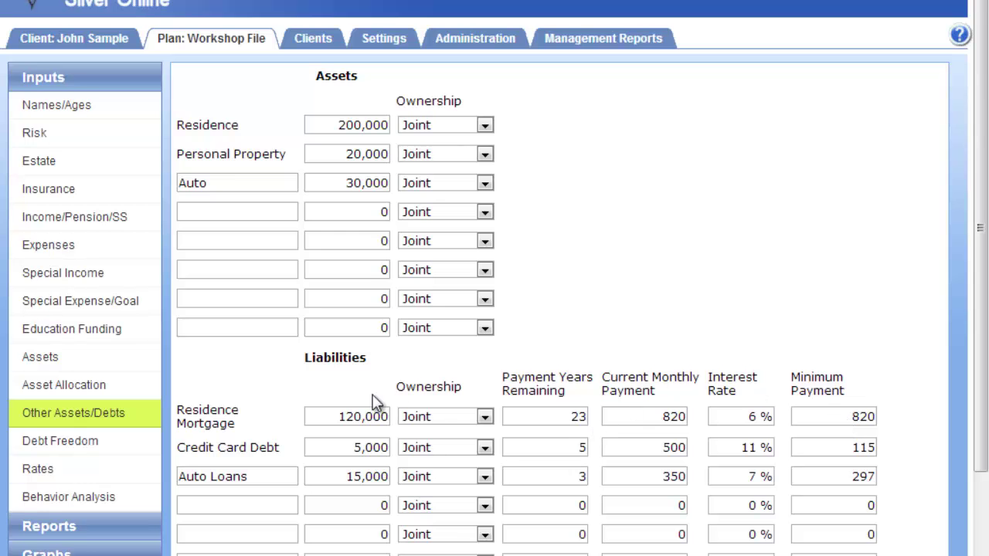
Check Debt Freedom's 16.70% debt-to-income and $20,000 total debt, then go on to Rates
click(85, 450)
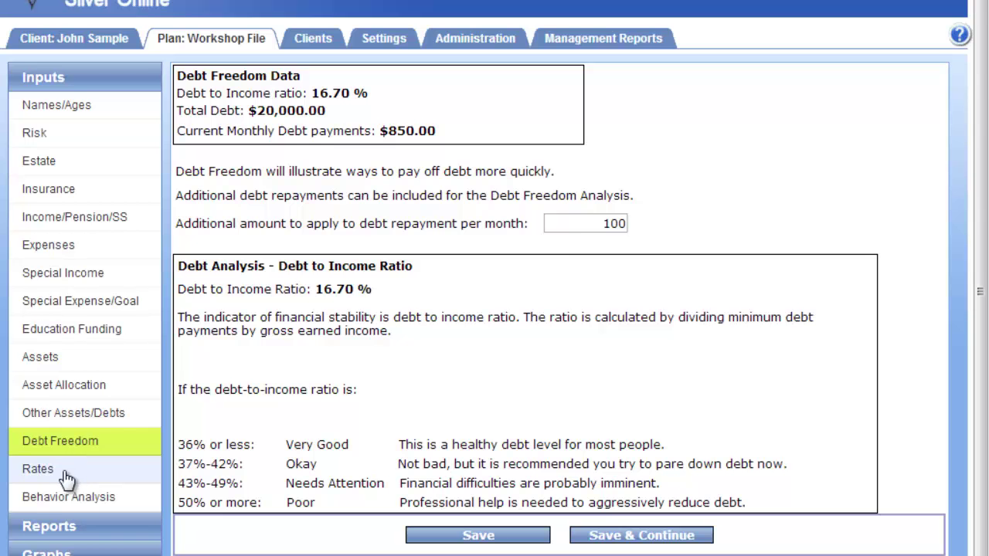
click(67, 480)
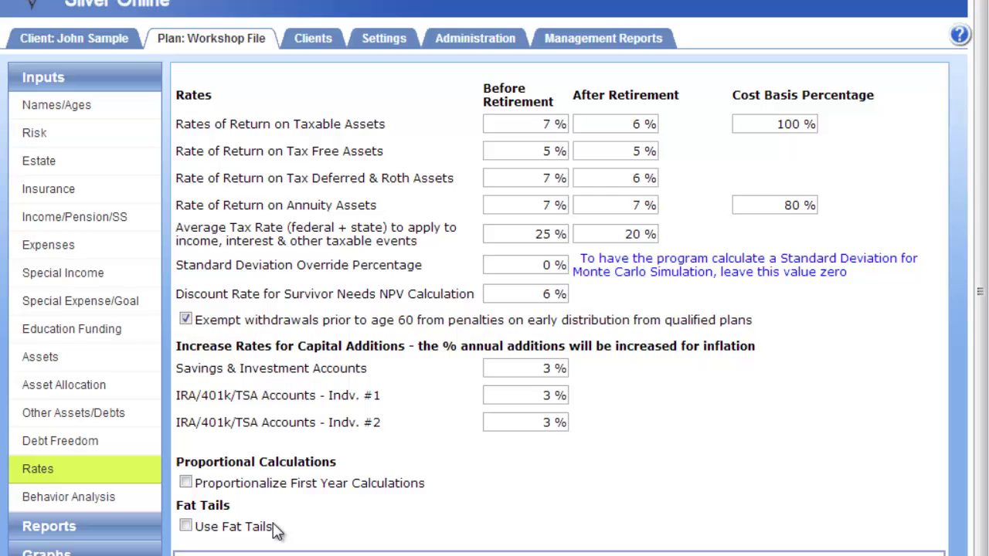
Show Behavior Analysis: delayed retirement of 2 years early or late, 25% spending increase ratio
click(105, 506)
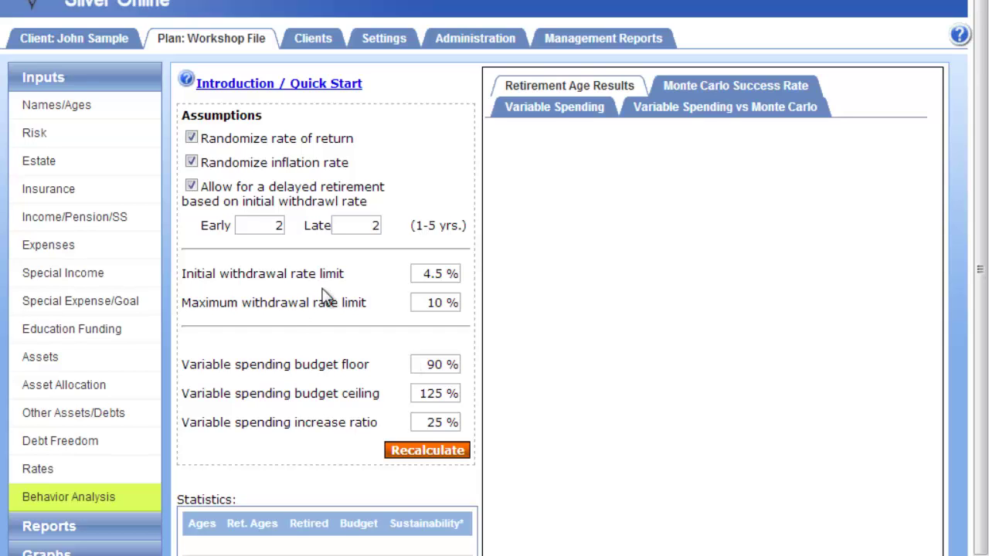
Recalculate the retirement-age chart, then disable randomized returns, inflation and delayed retirement, with Early and Late 0
click(444, 454)
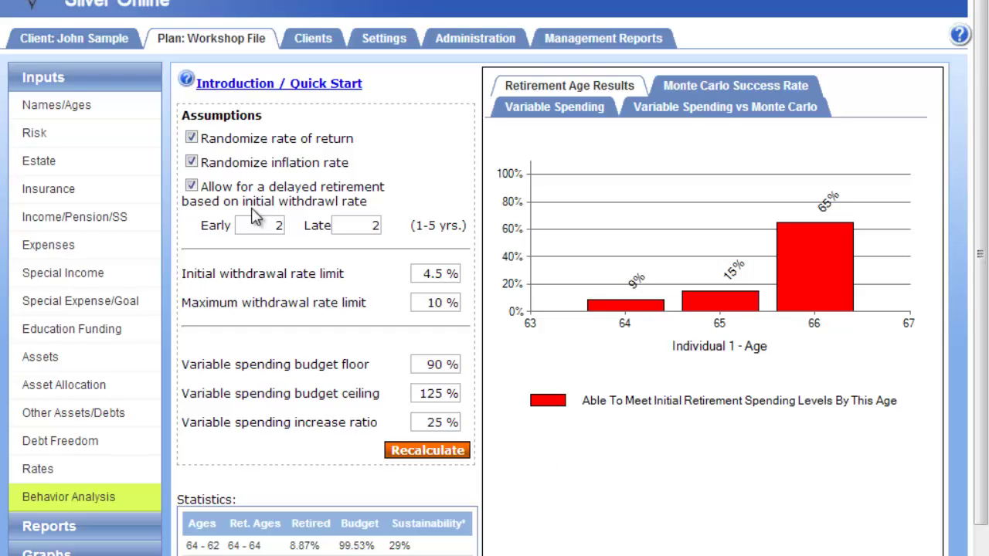
click(191, 138)
click(191, 163)
click(191, 186)
click(274, 232)
text(0)
click(369, 224)
text(0)
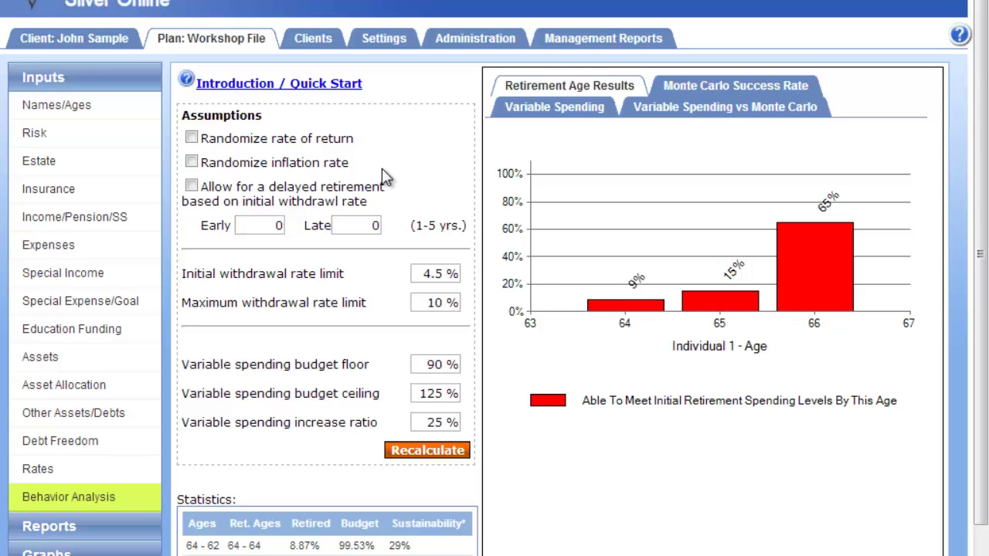